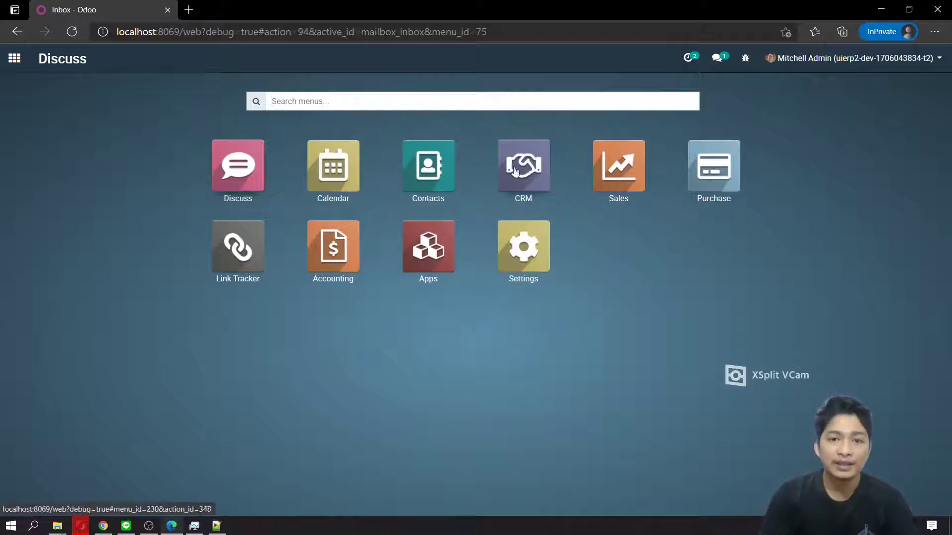
Open the CRM pipeline board from the home dashboard
click(543, 155)
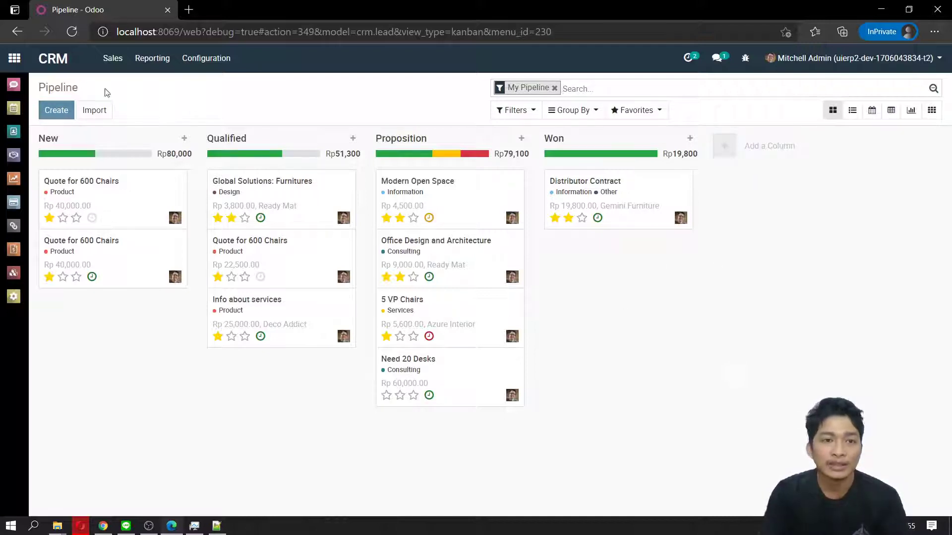
double_click(54, 84)
click(112, 89)
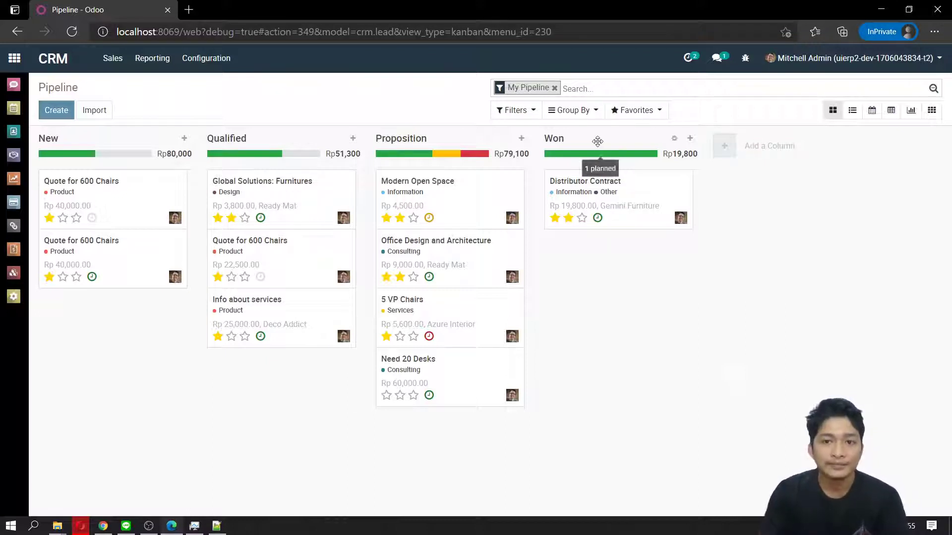
Add a pipeline stage column named Ahay and place it between Proposition and Won
drag(597, 142, 635, 134)
click(724, 151)
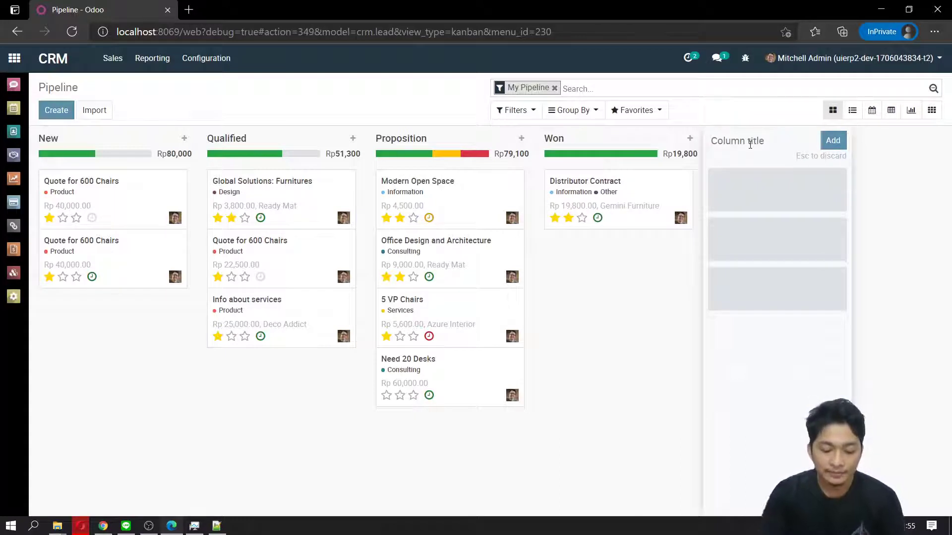
text(dsad)
key(Return)
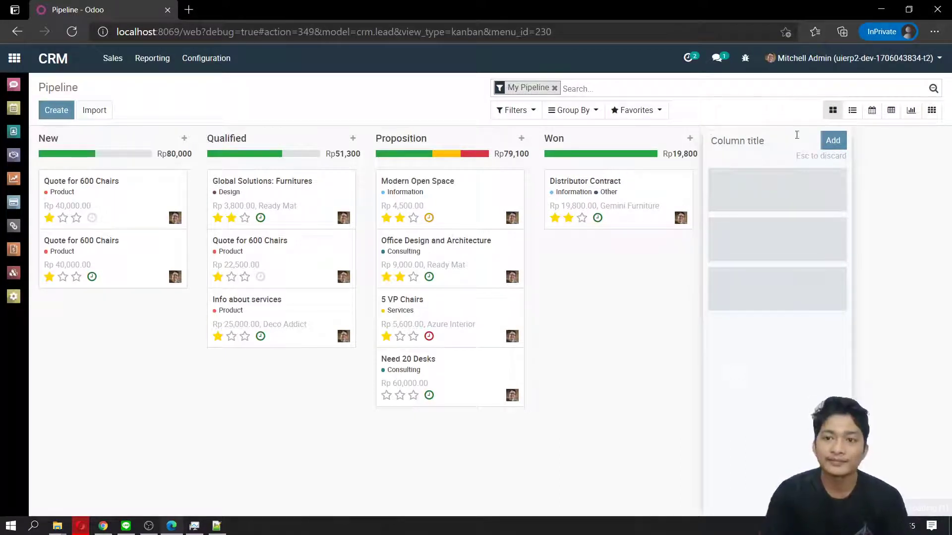
click(673, 265)
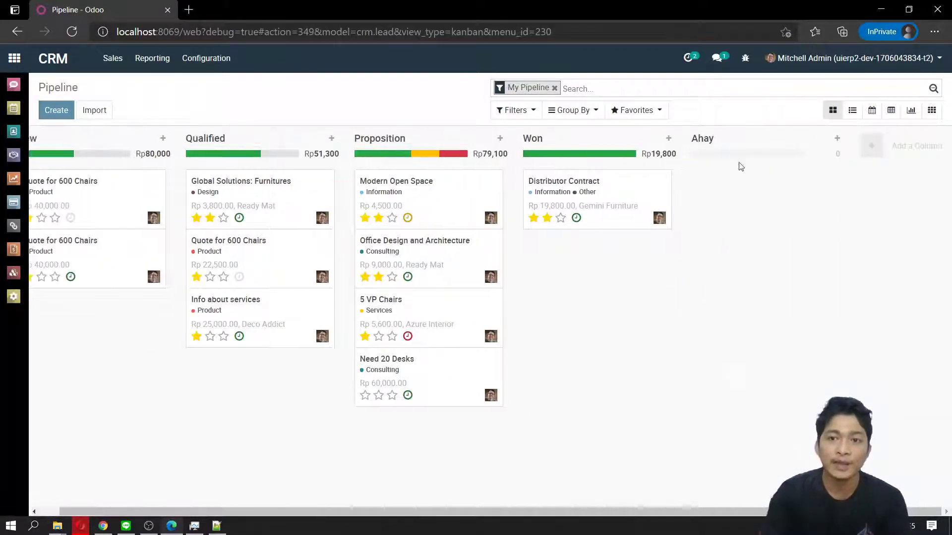
mouse_move(742, 138)
mouse_down()
mouse_move(433, 121)
mouse_move(601, 121)
mouse_move(570, 124)
mouse_move(565, 149)
mouse_up()
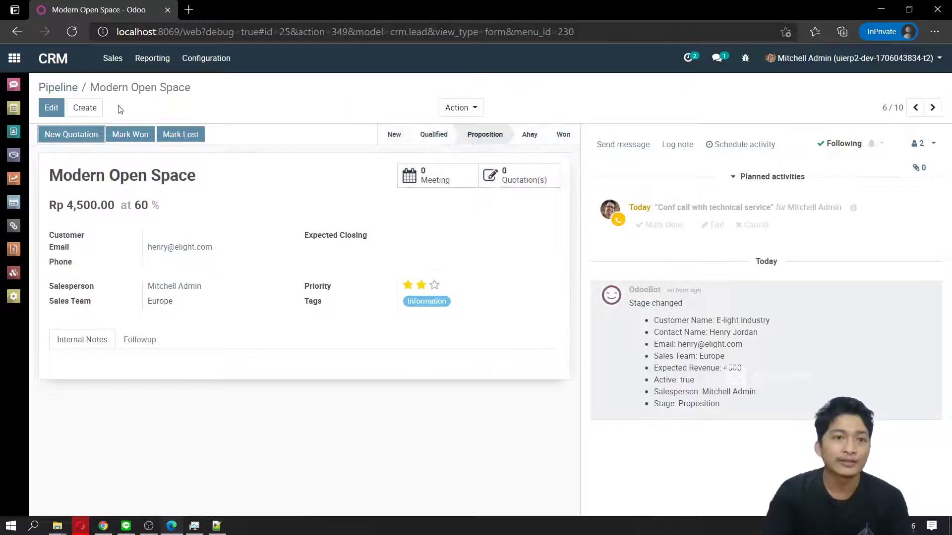
Return from the Modern Open Space opportunity to the pipeline board
click(67, 66)
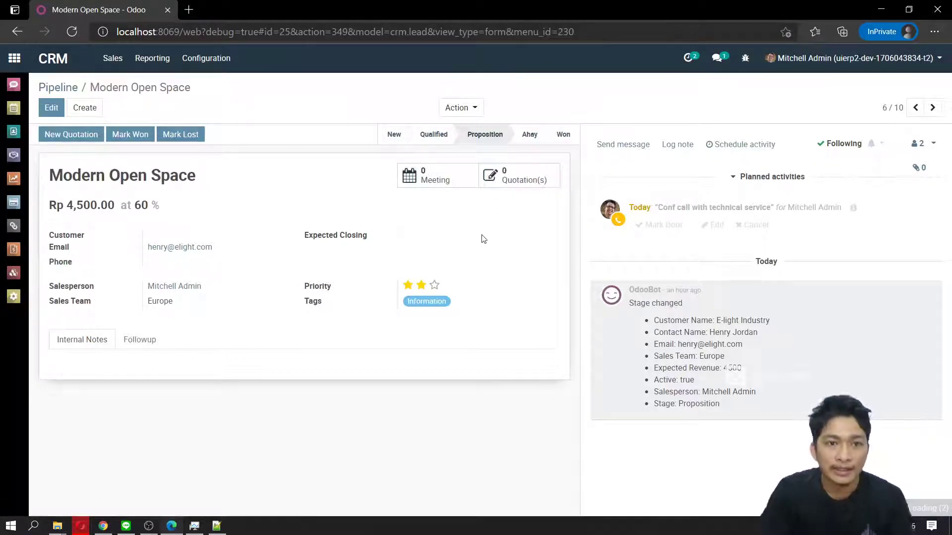
click(63, 62)
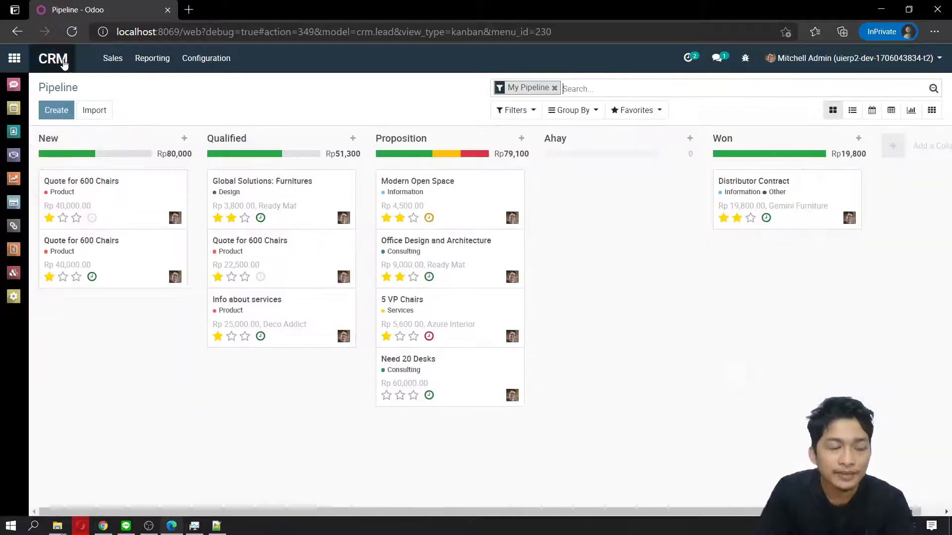
View the planned activities of the lower New-stage card, and temporarily filter Proposition by its yellow activity status
mouse_move(87, 158)
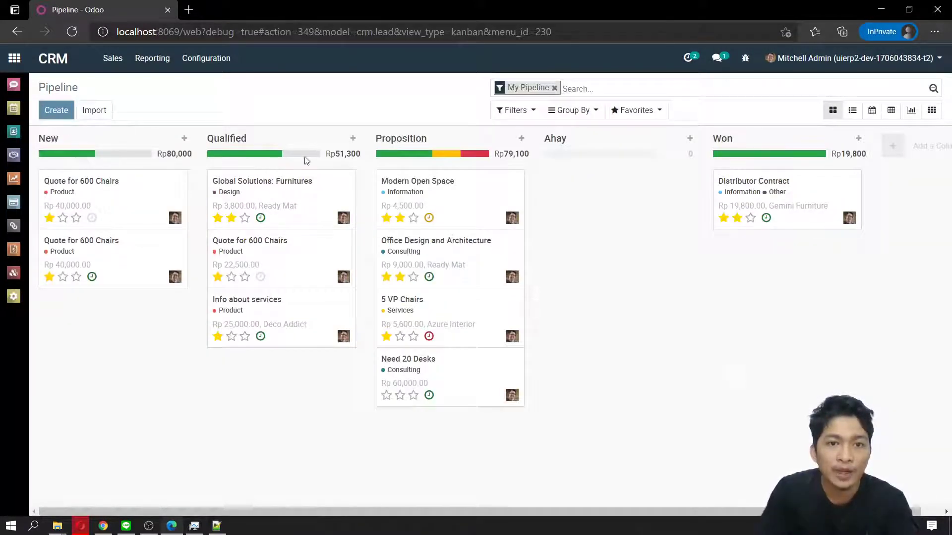
mouse_move(415, 161)
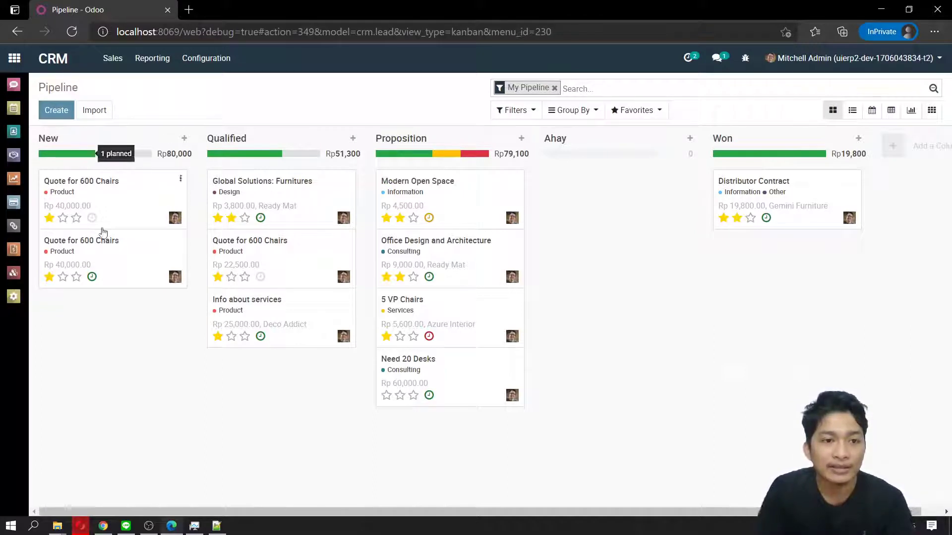
click(92, 277)
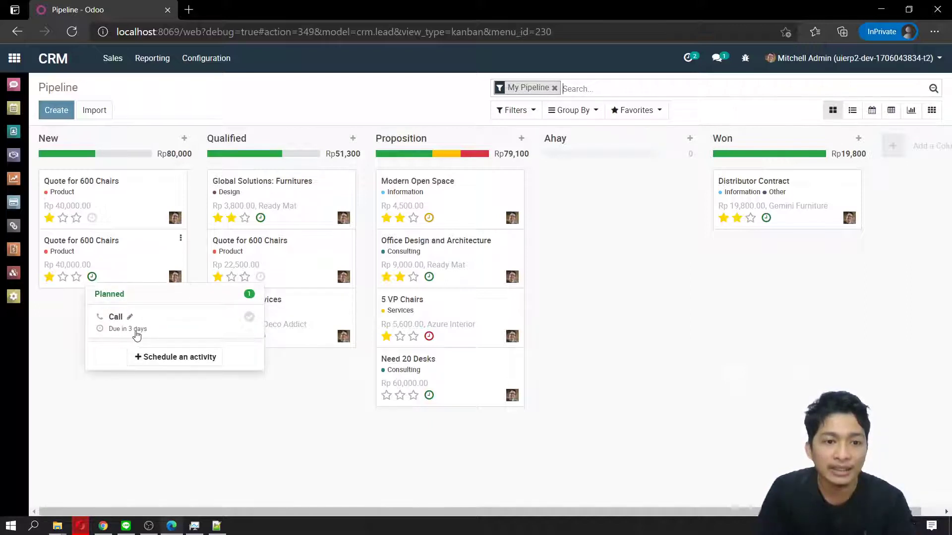
click(619, 257)
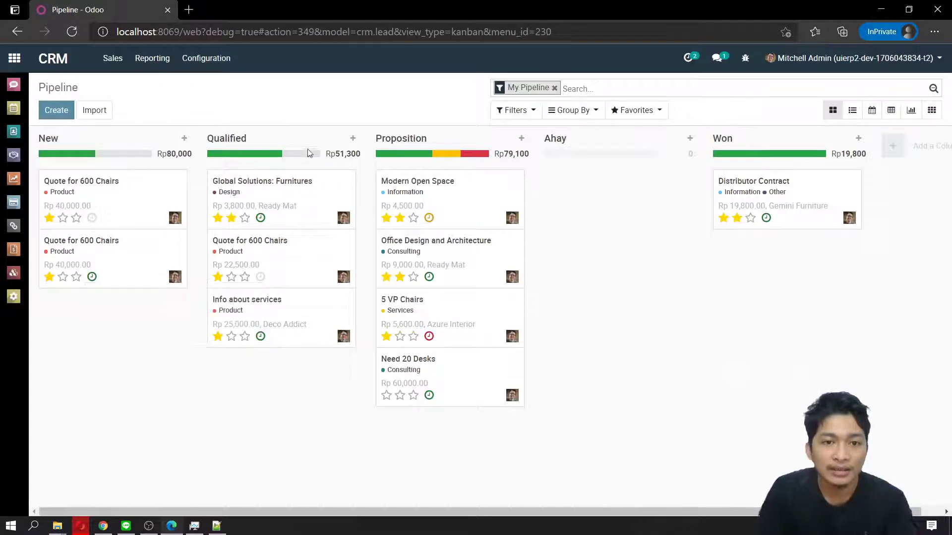
click(446, 155)
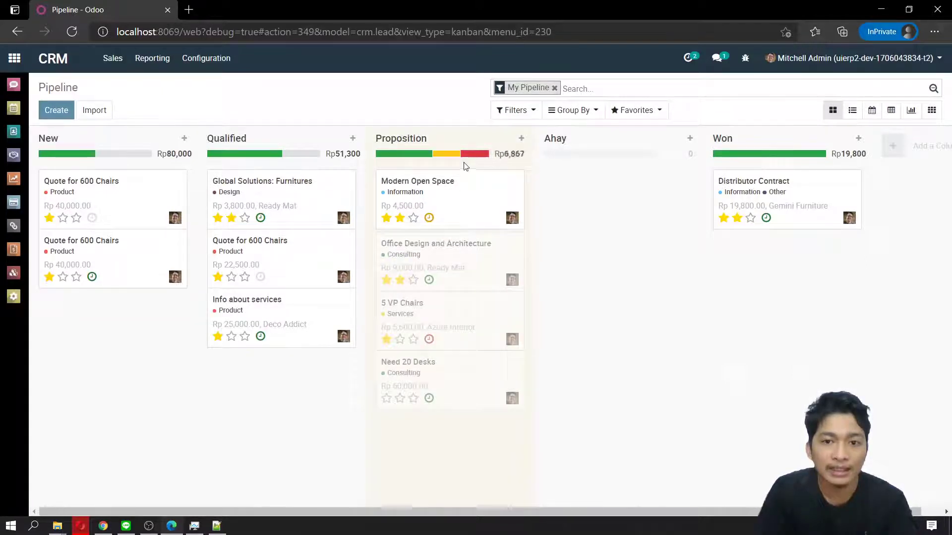
click(447, 154)
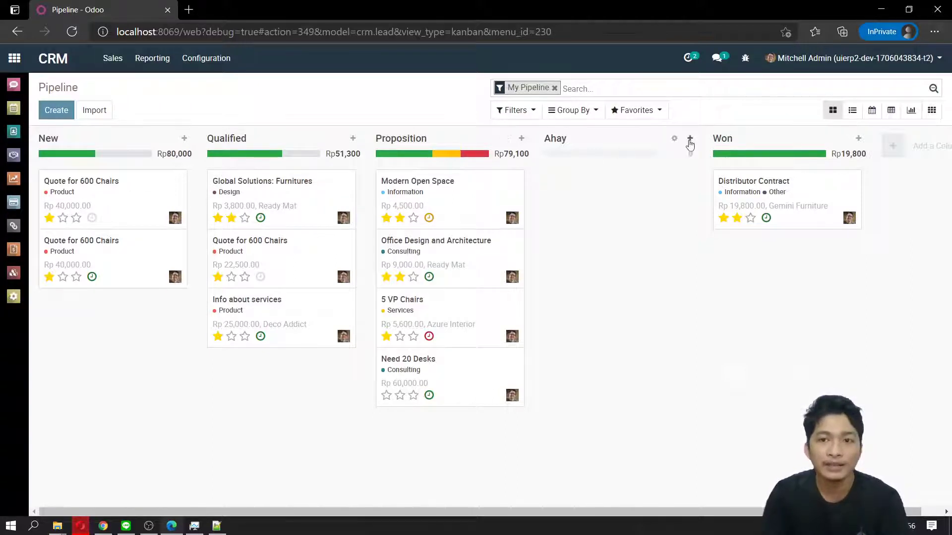
Move the Ahay column after Won and delete it from the pipeline
click(674, 139)
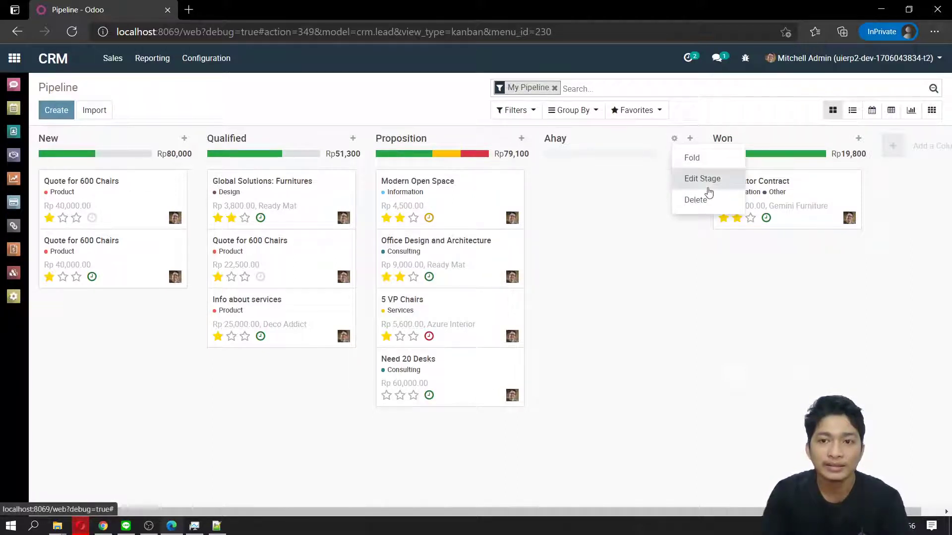
drag(706, 187, 709, 197)
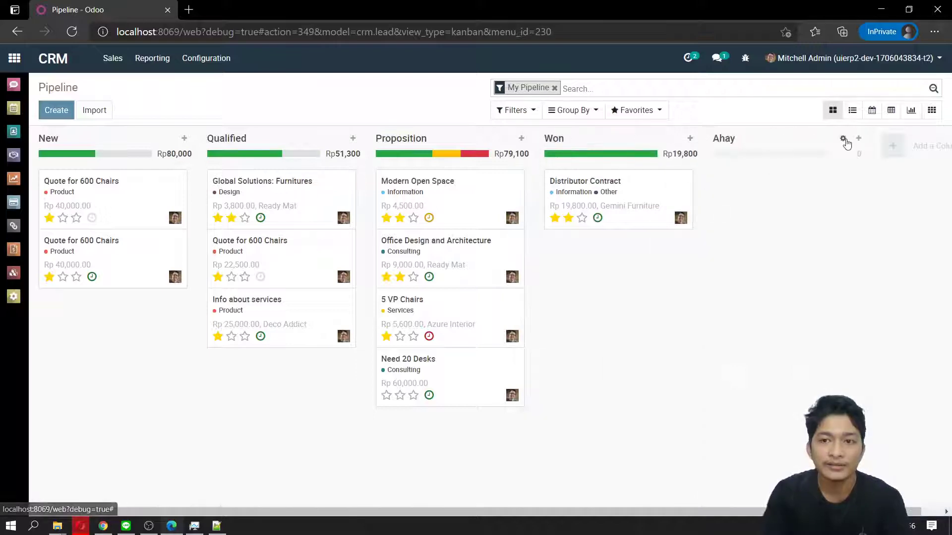
click(843, 138)
click(862, 200)
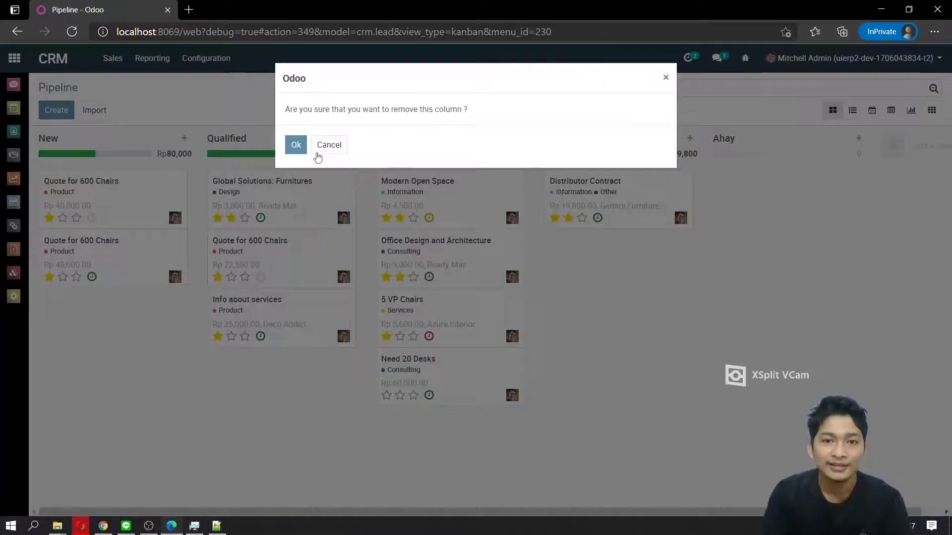
click(299, 144)
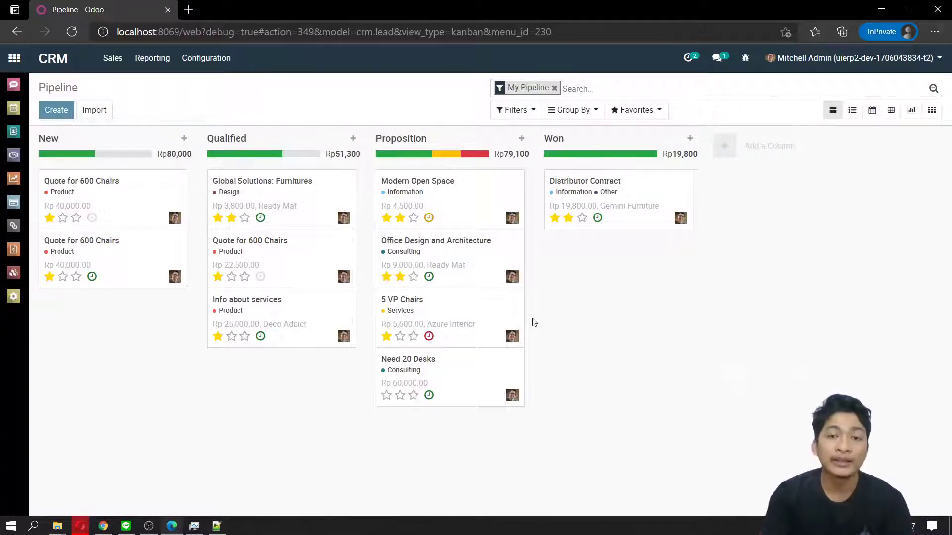
Check the activities of the Qualified-stage Quote for 600 Chairs card and move the card to the end of its column
click(262, 280)
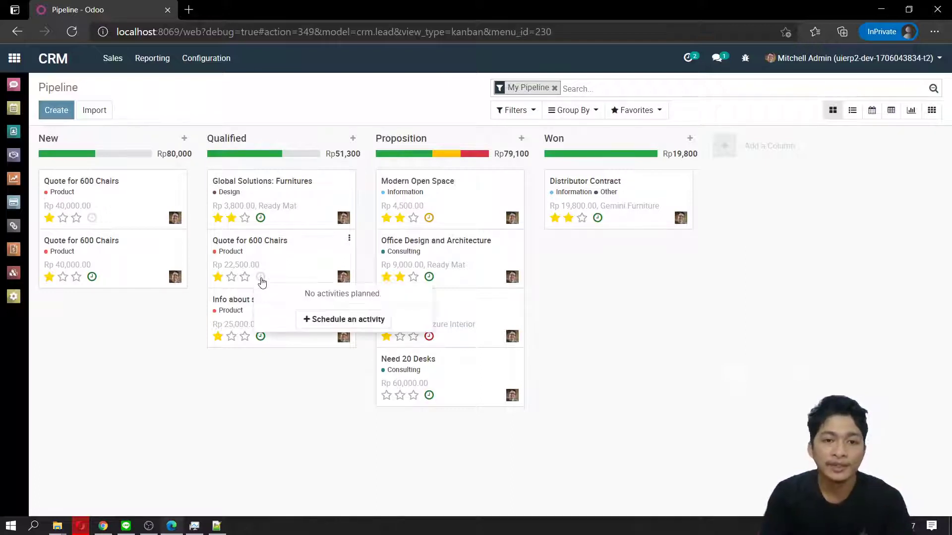
mouse_move(310, 293)
mouse_down()
mouse_move(342, 291)
mouse_move(310, 307)
mouse_up()
click(224, 411)
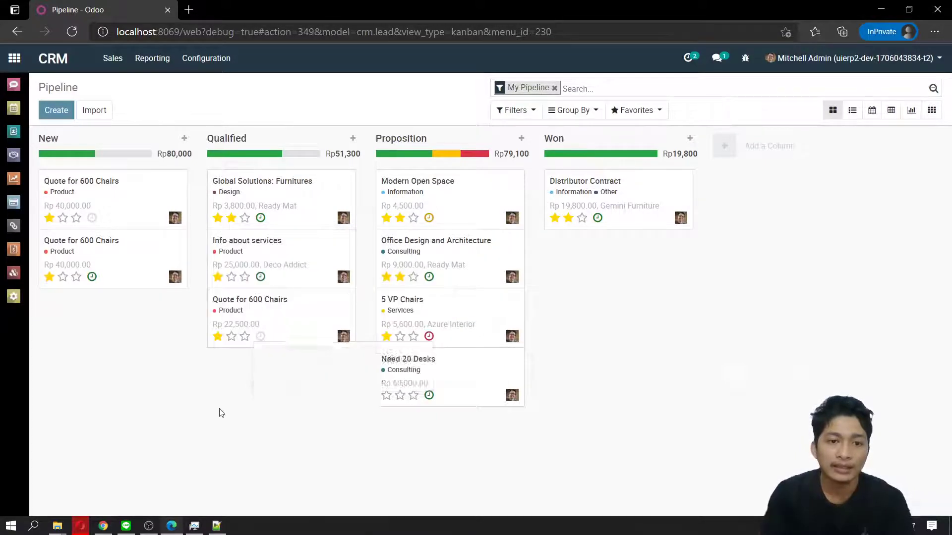
mouse_move(263, 336)
mouse_down()
mouse_move(272, 280)
mouse_move(261, 307)
mouse_move(268, 330)
mouse_up()
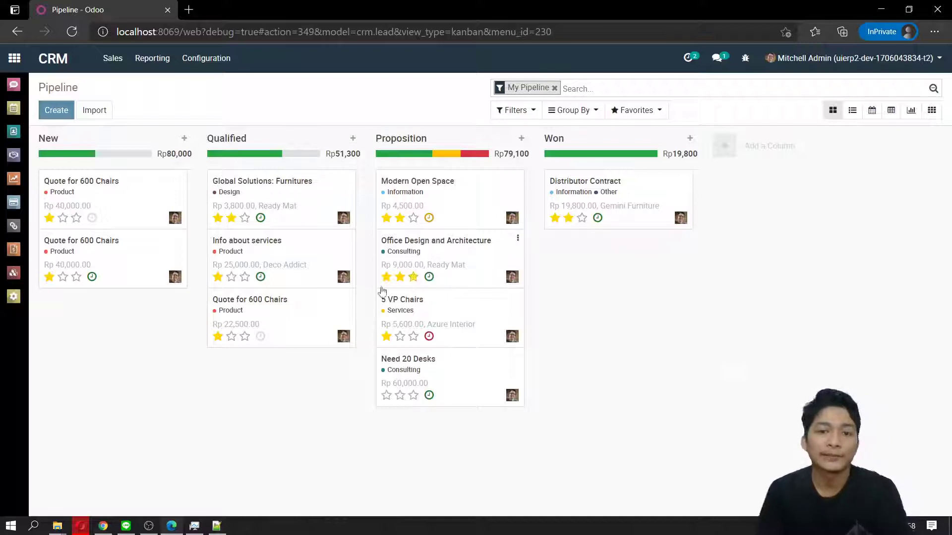
Move the Quote for 600 Chairs card to the start of the Qualified column and reload the page
drag(302, 323, 311, 191)
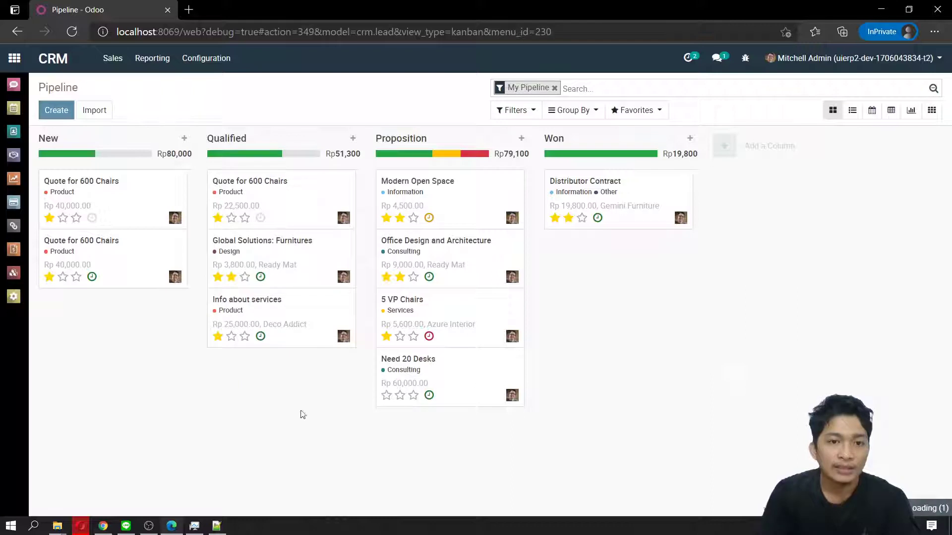
click(72, 31)
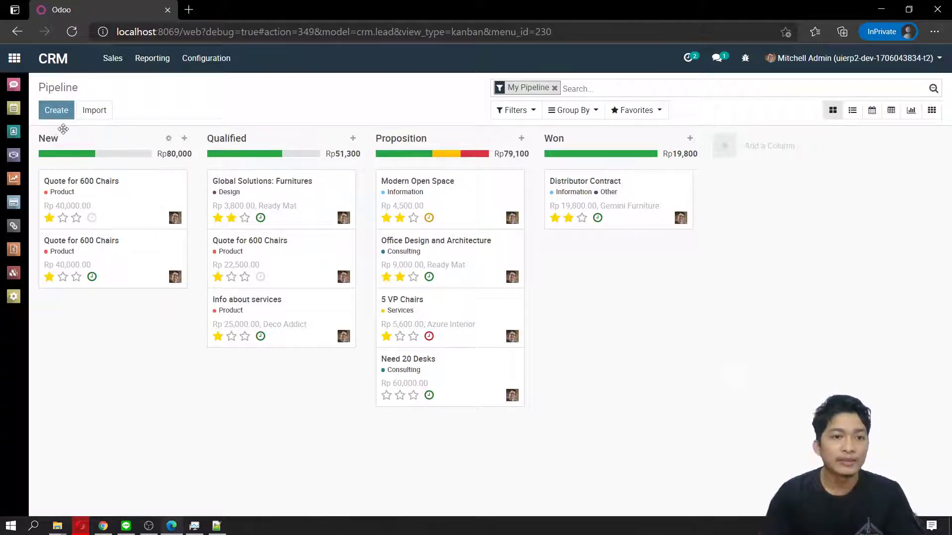
click(56, 110)
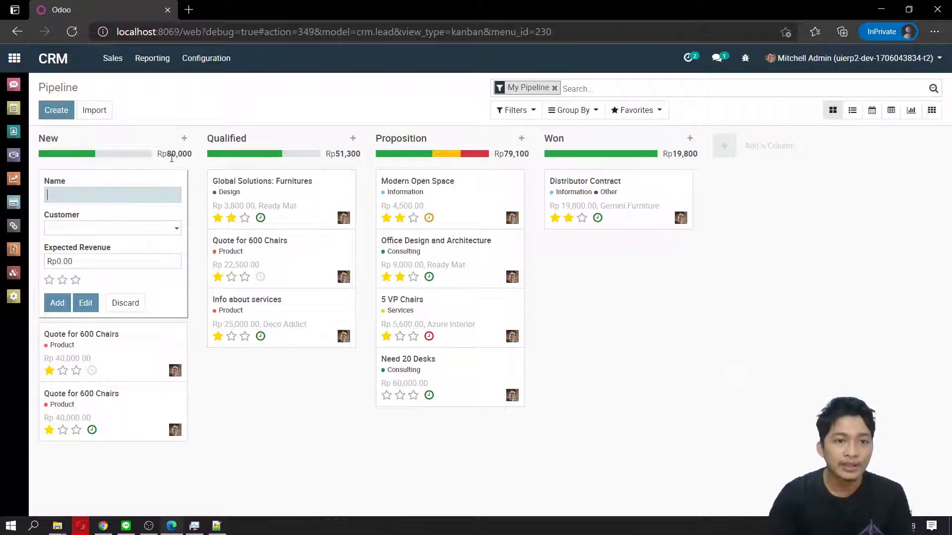
click(172, 158)
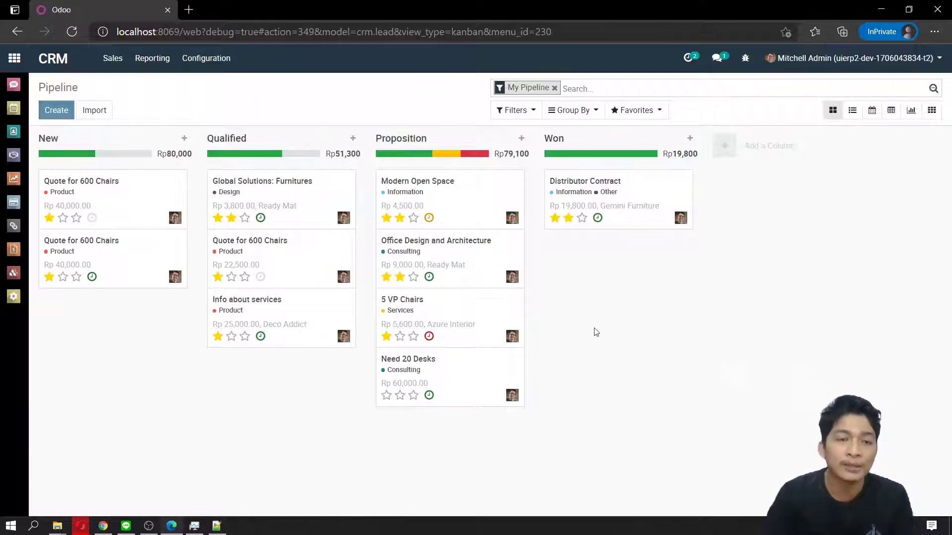
click(55, 110)
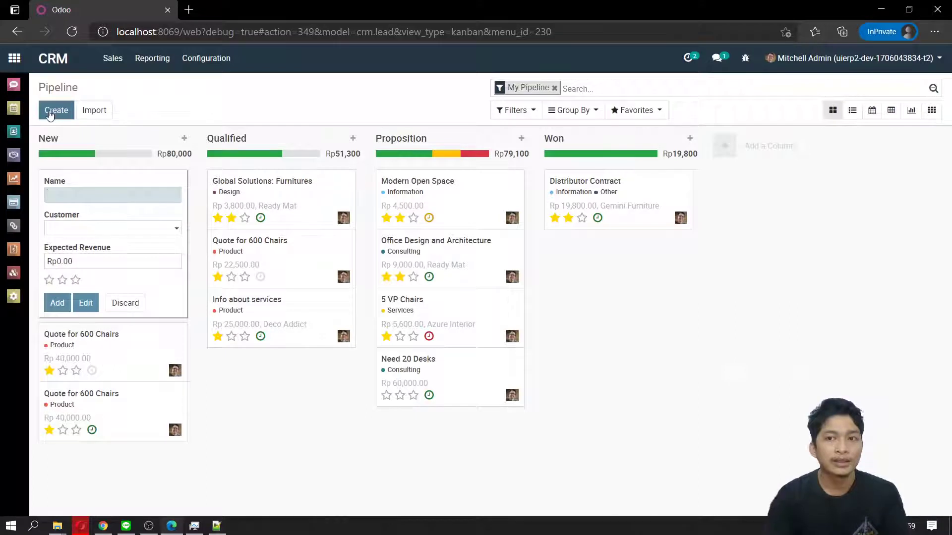
click(707, 332)
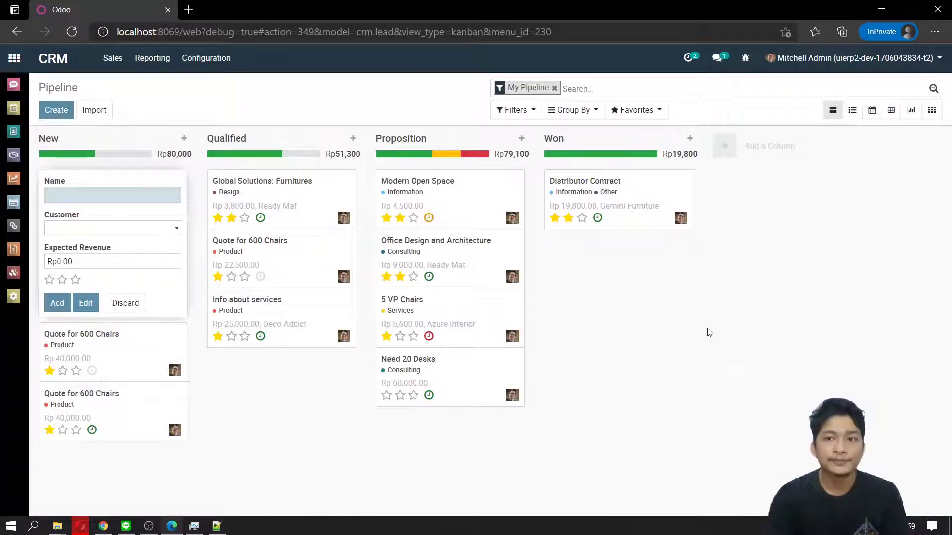
Start a new opportunity in the New stage with the name Jual Kartu
click(54, 110)
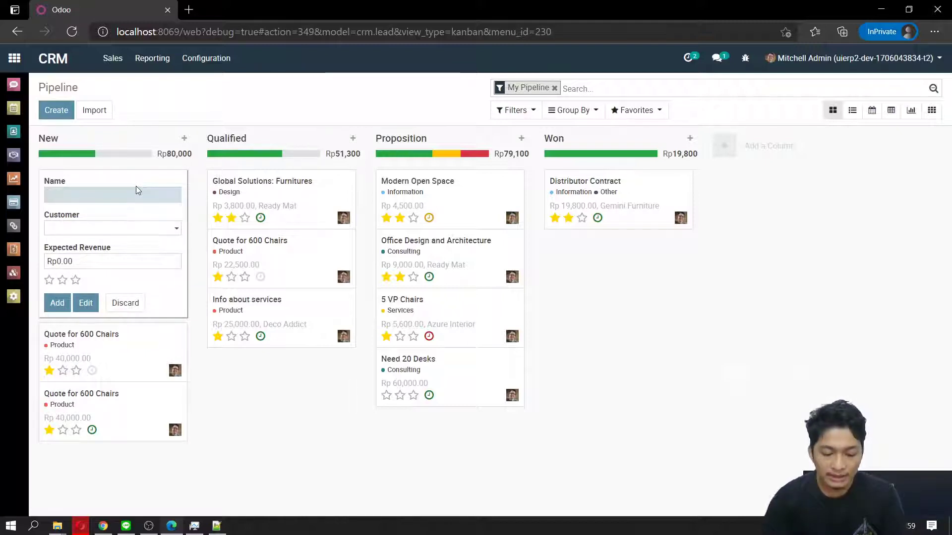
text(Jual )
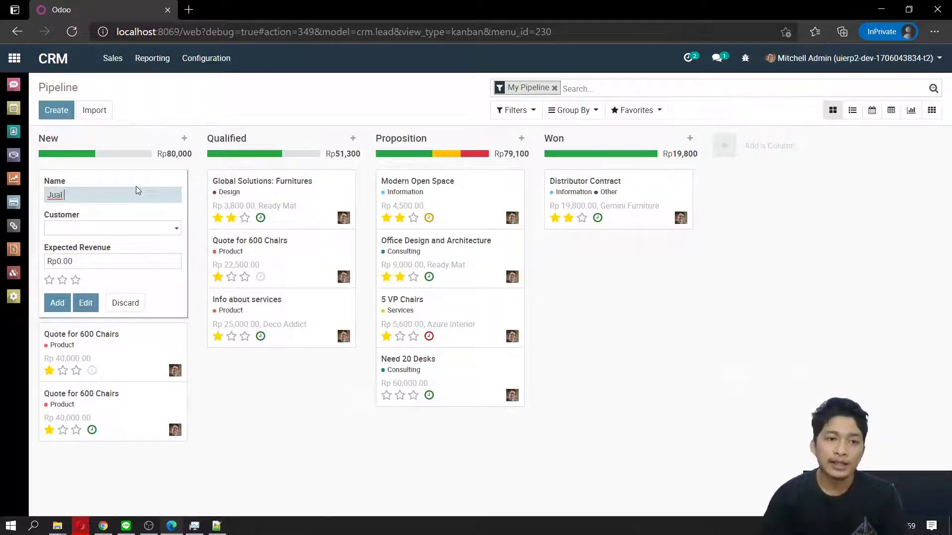
text(Kartu)
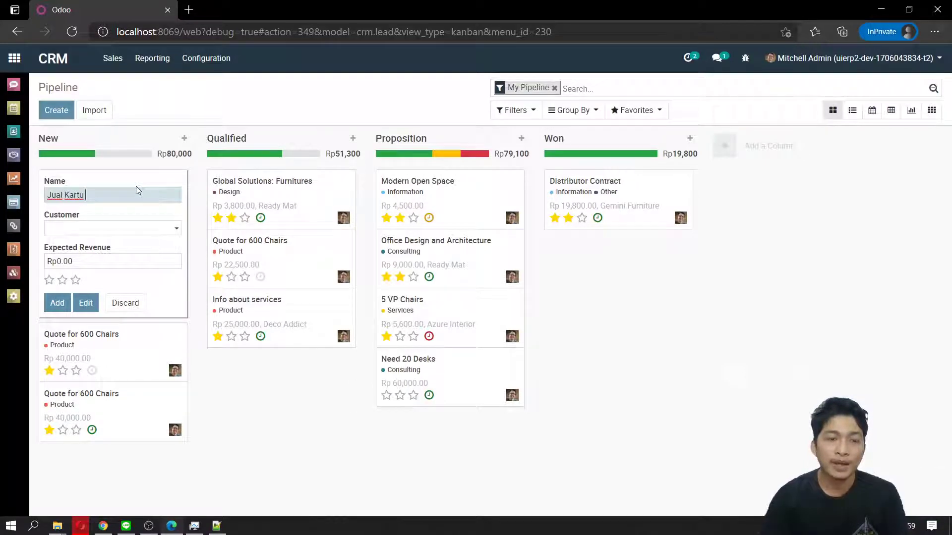
Create a new individual customer named Pegasus and assign it to the Jual Kartu opportunity
click(165, 231)
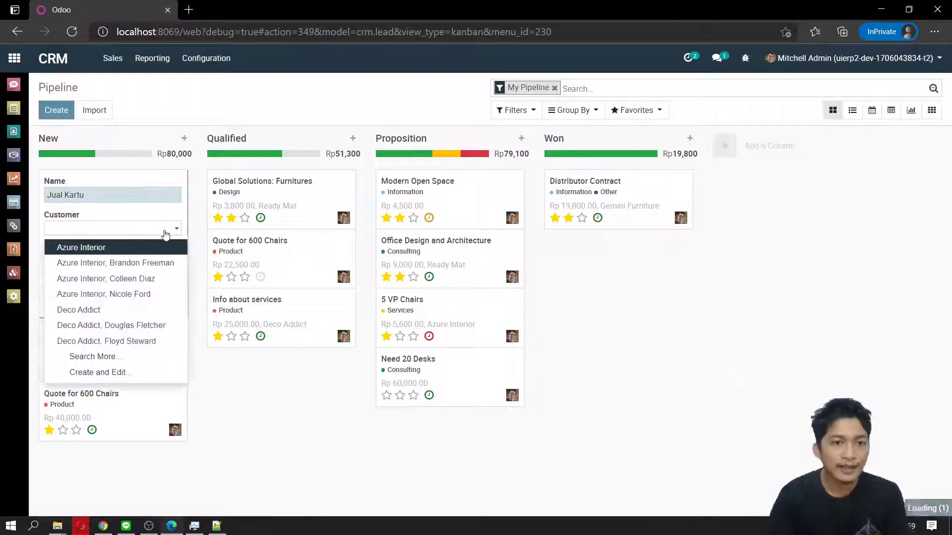
click(120, 375)
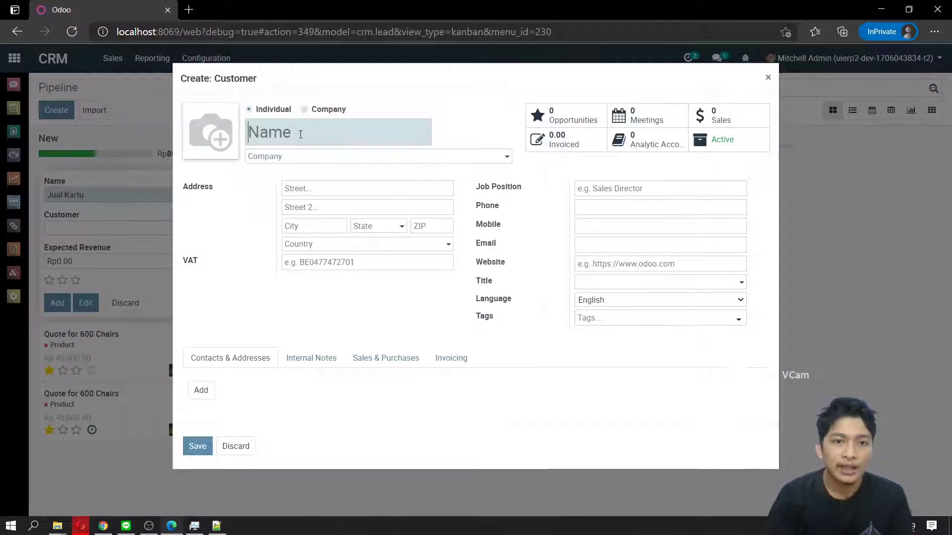
text(Pegasus)
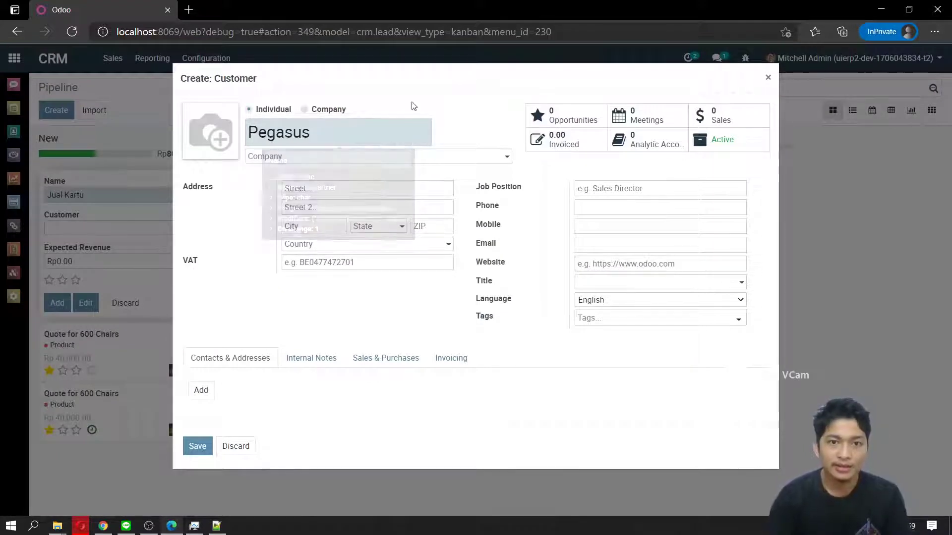
click(272, 158)
click(465, 129)
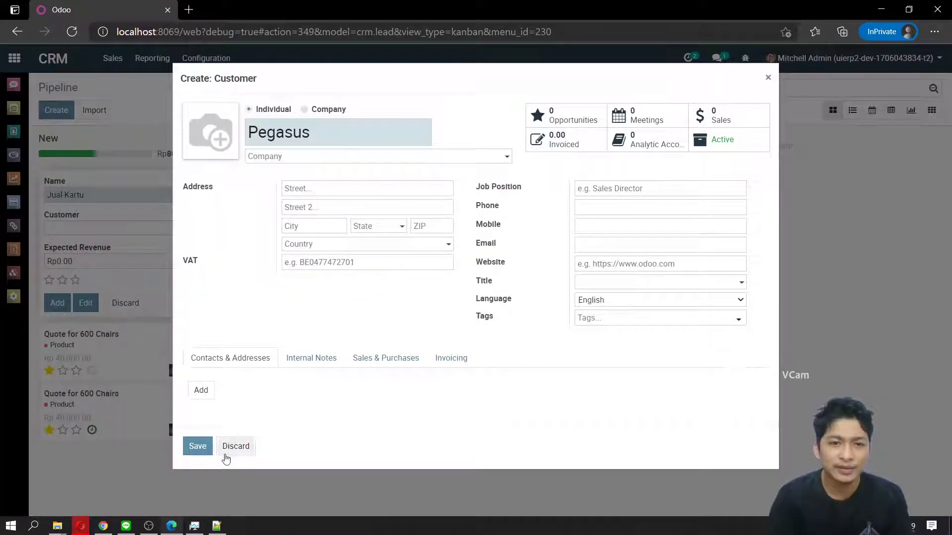
click(196, 447)
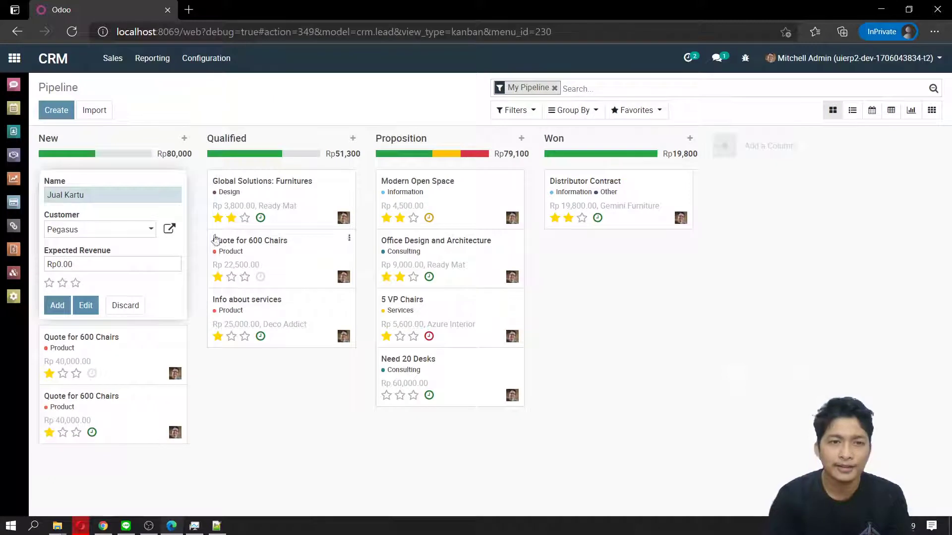
Set the expected revenue of the new Jual Kartu opportunity to Rp7000000
click(113, 265)
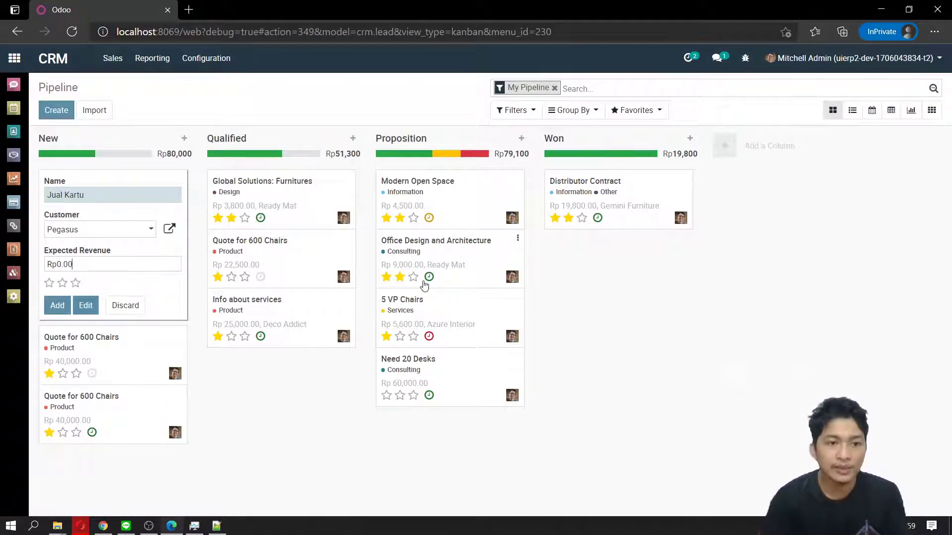
text(700)
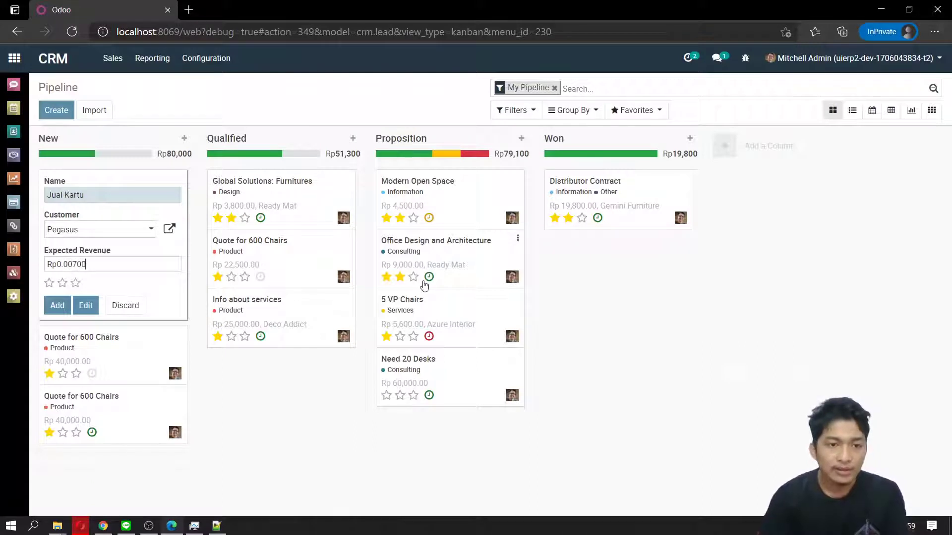
key(BackSpace)
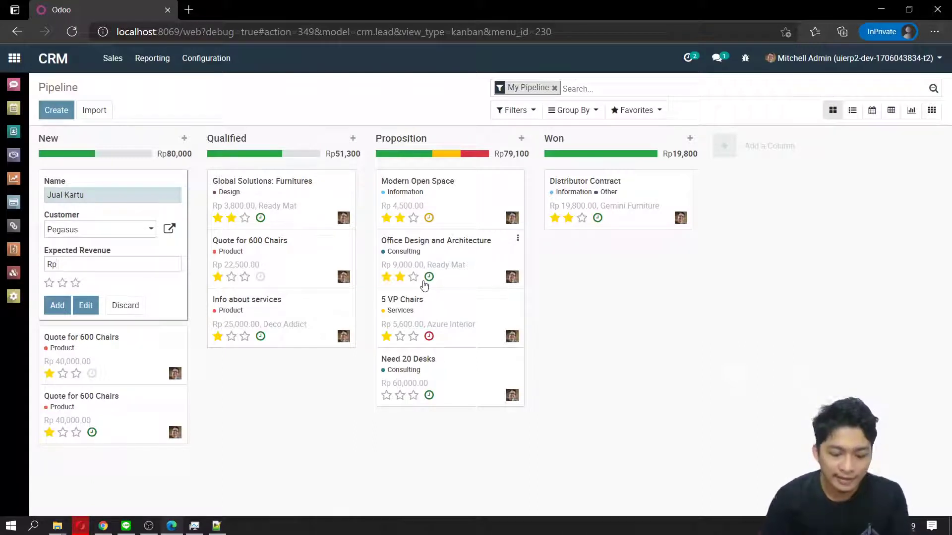
text(70000)
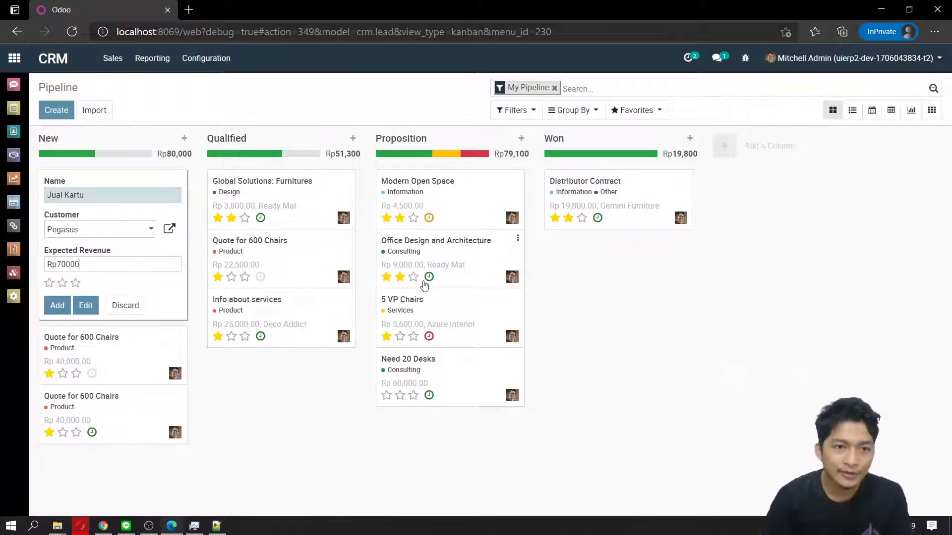
text(0)
click(76, 284)
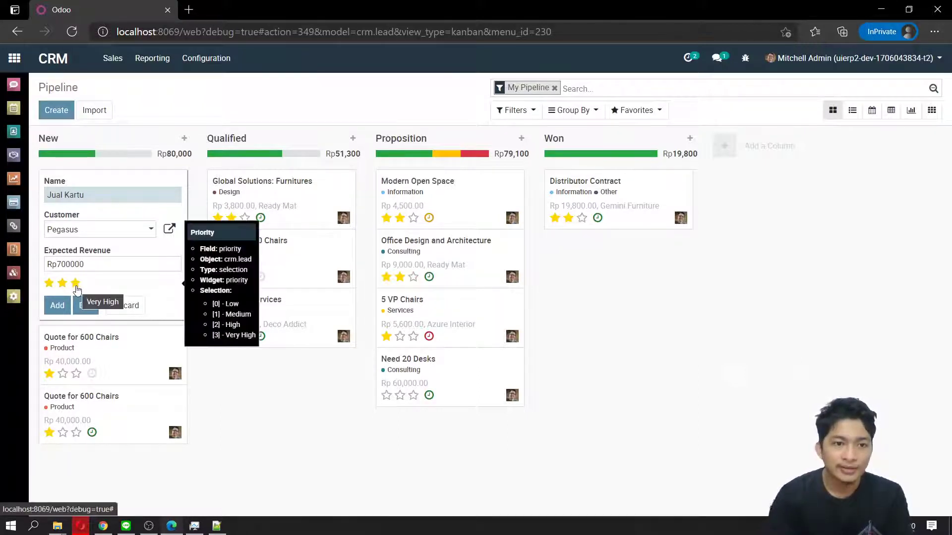
click(75, 285)
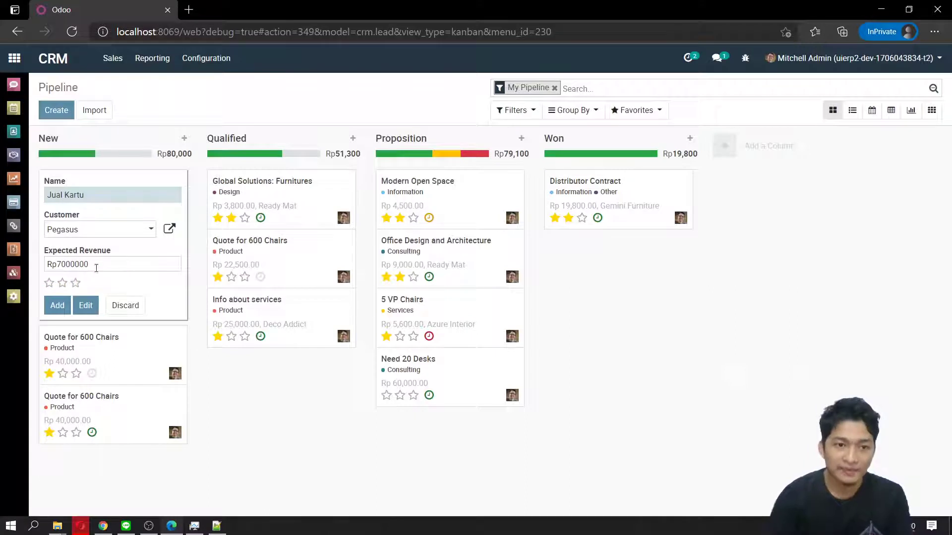
double_click(121, 268)
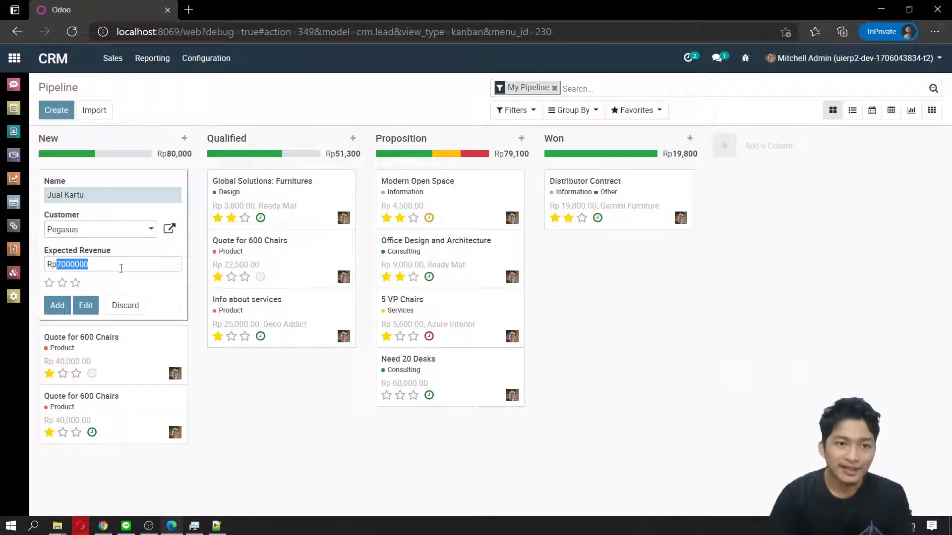
click(121, 268)
double_click(121, 269)
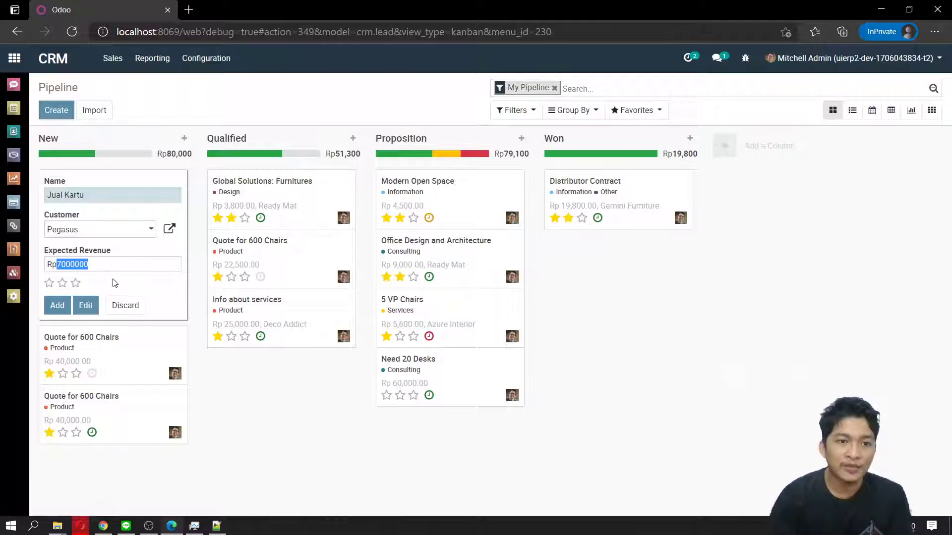
Give the Jual Kartu opportunity a three-star Very High priority and create it, opening its full form for editing
click(75, 283)
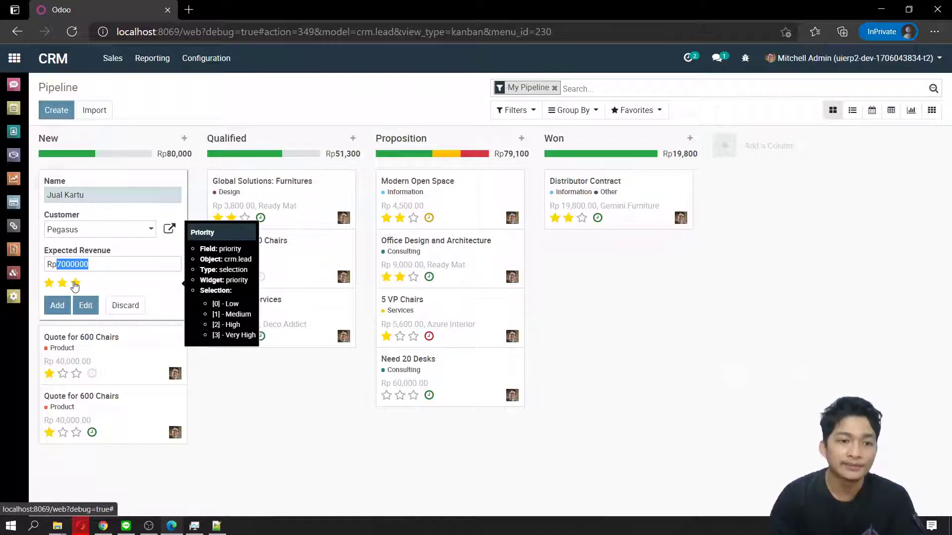
click(74, 285)
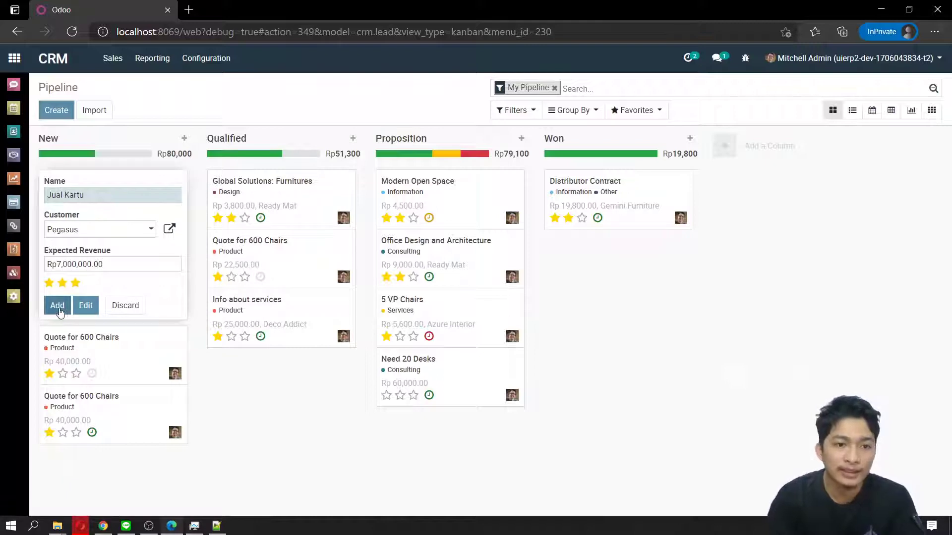
click(91, 308)
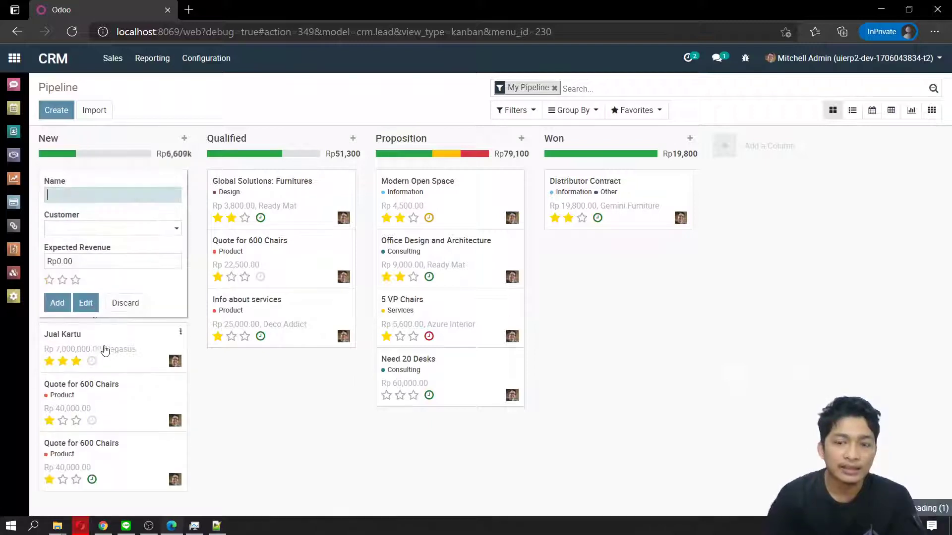
Examine the expected revenue, probability and customer contact fields on the Jual Kartu opportunity form
drag(104, 275, 124, 260)
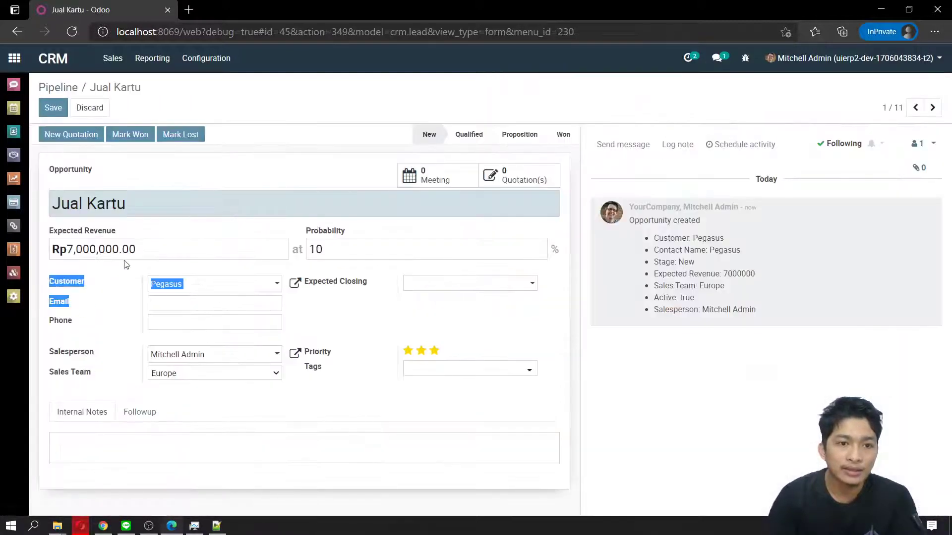
click(171, 225)
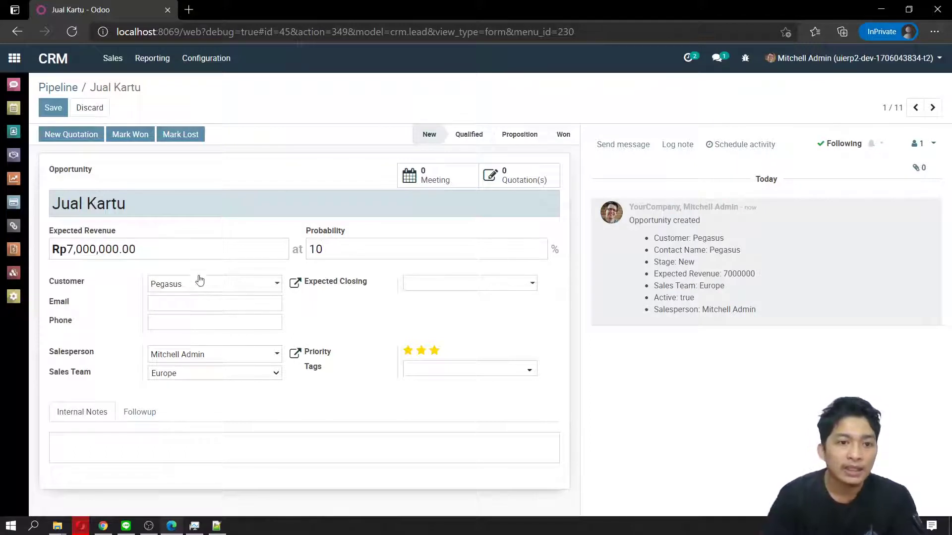
click(338, 247)
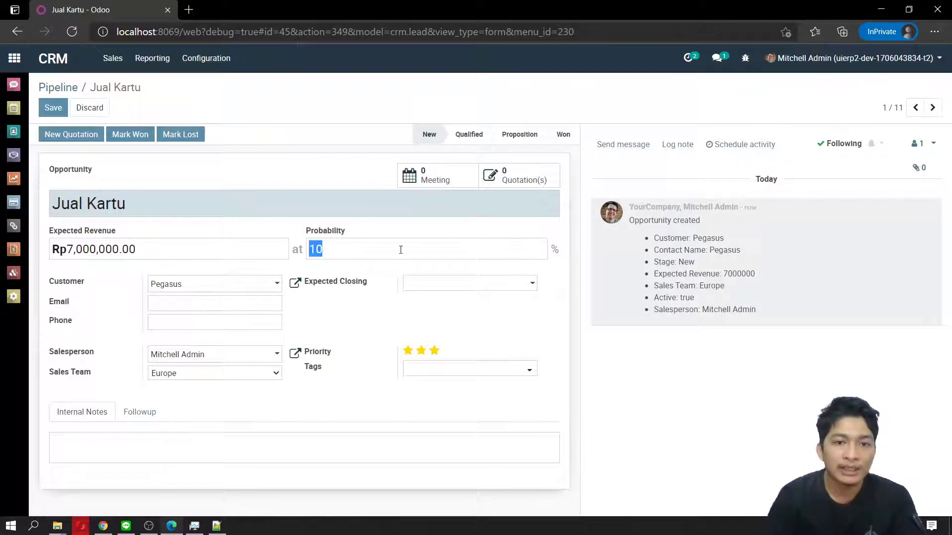
click(228, 233)
click(216, 250)
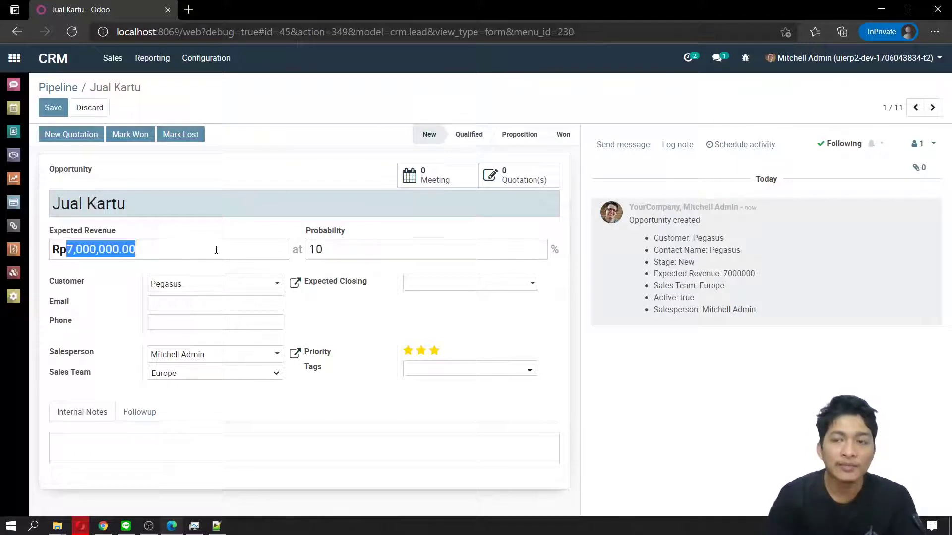
click(224, 241)
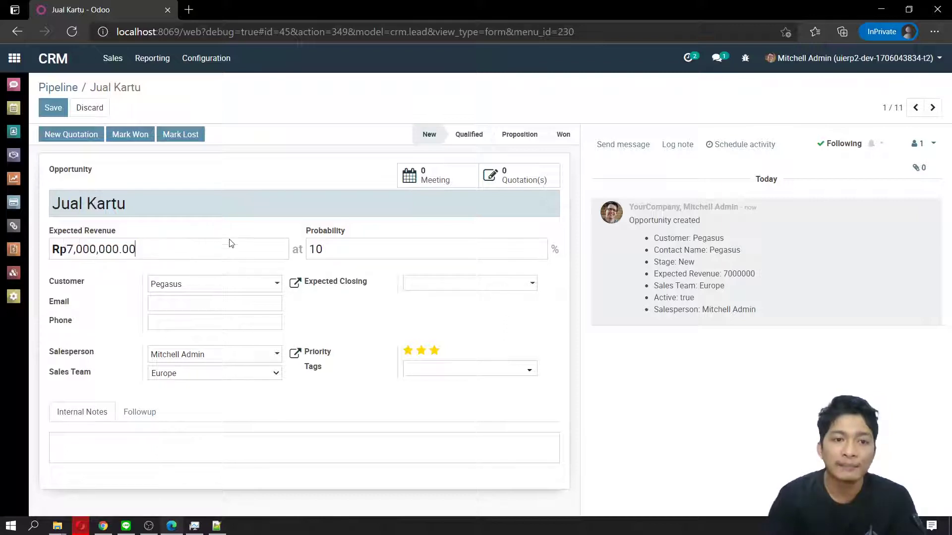
drag(163, 248, 250, 255)
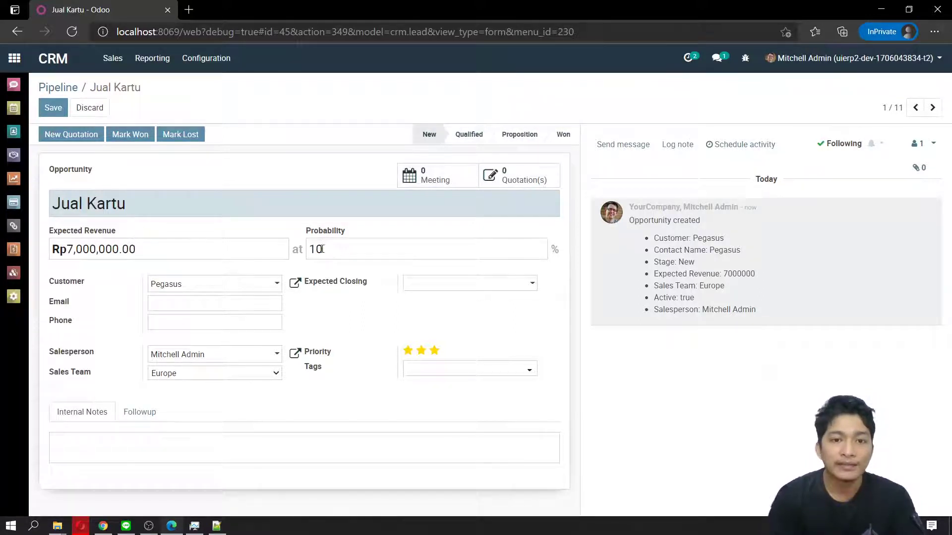
mouse_move(314, 246)
mouse_down()
mouse_move(340, 248)
mouse_move(306, 249)
mouse_up()
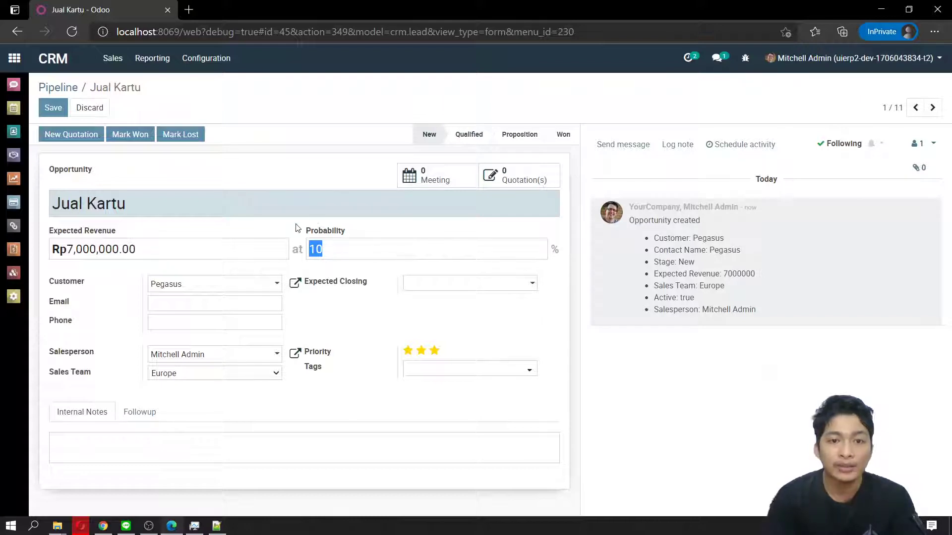
click(296, 226)
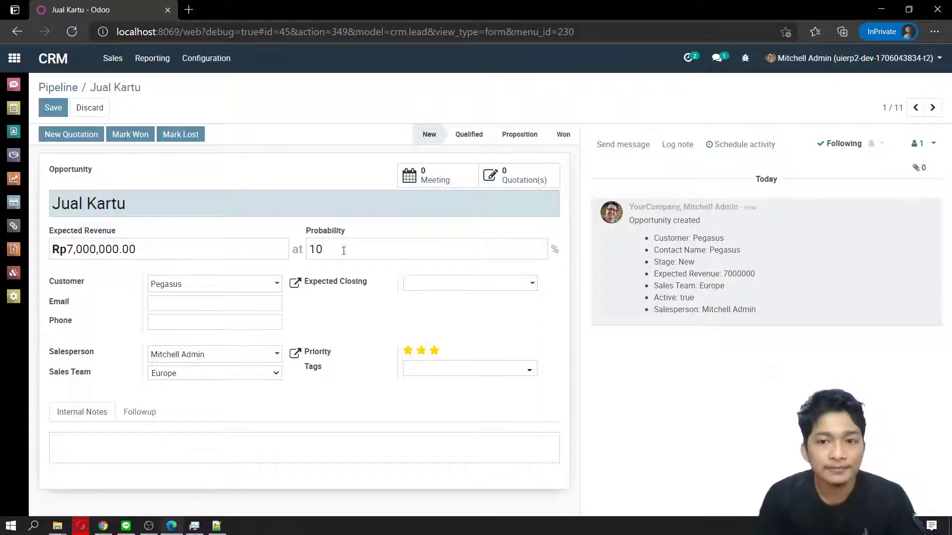
double_click(313, 248)
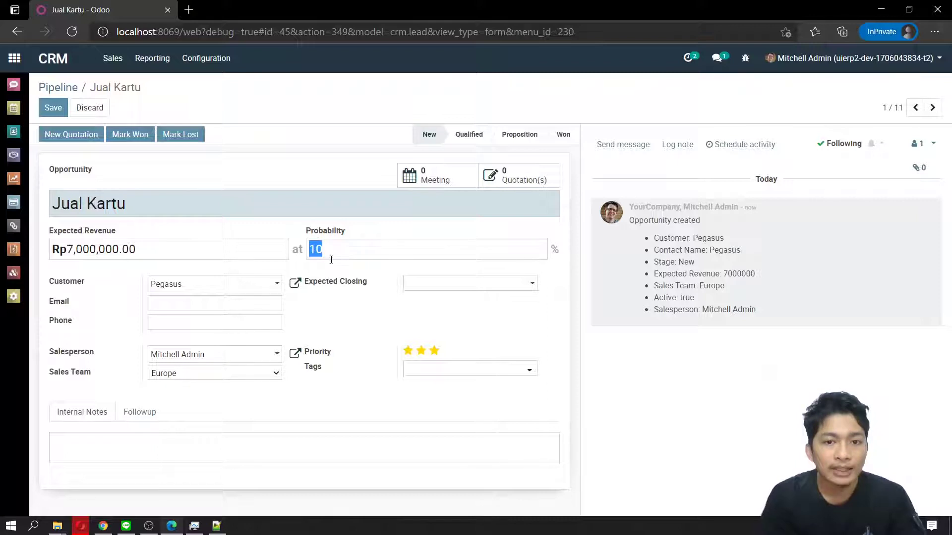
click(291, 229)
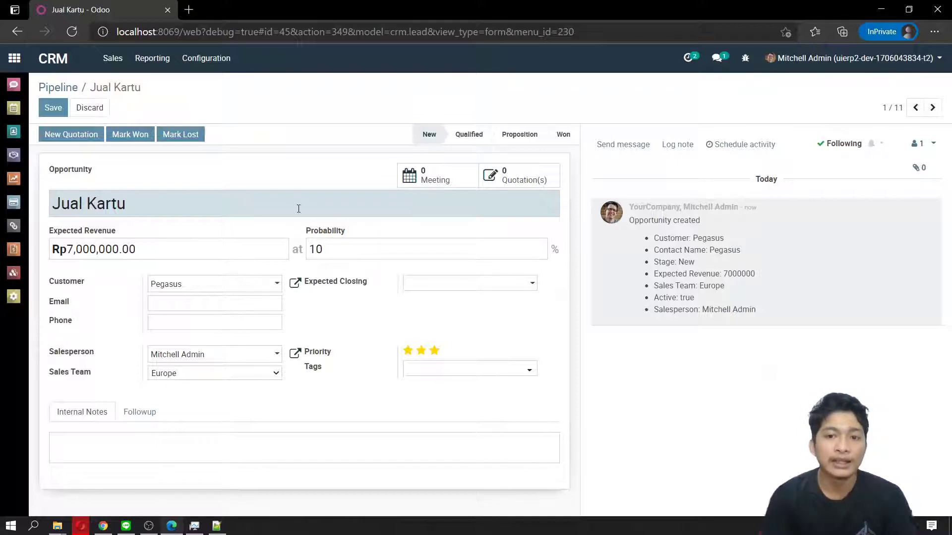
double_click(320, 248)
click(333, 247)
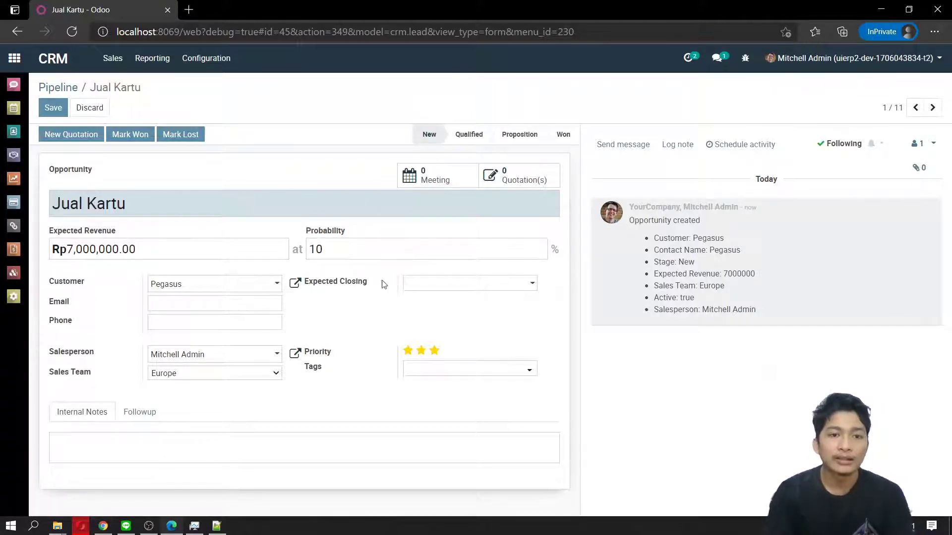
double_click(367, 248)
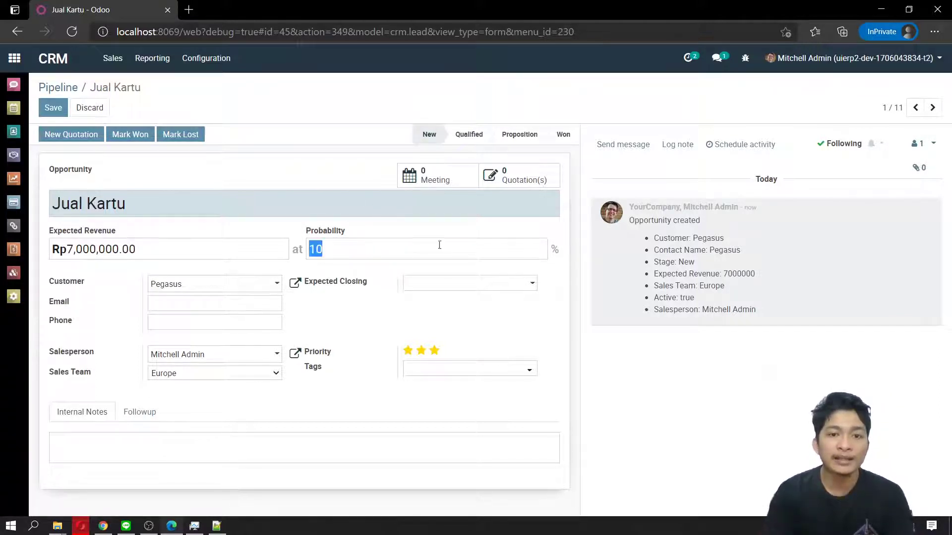
click(490, 233)
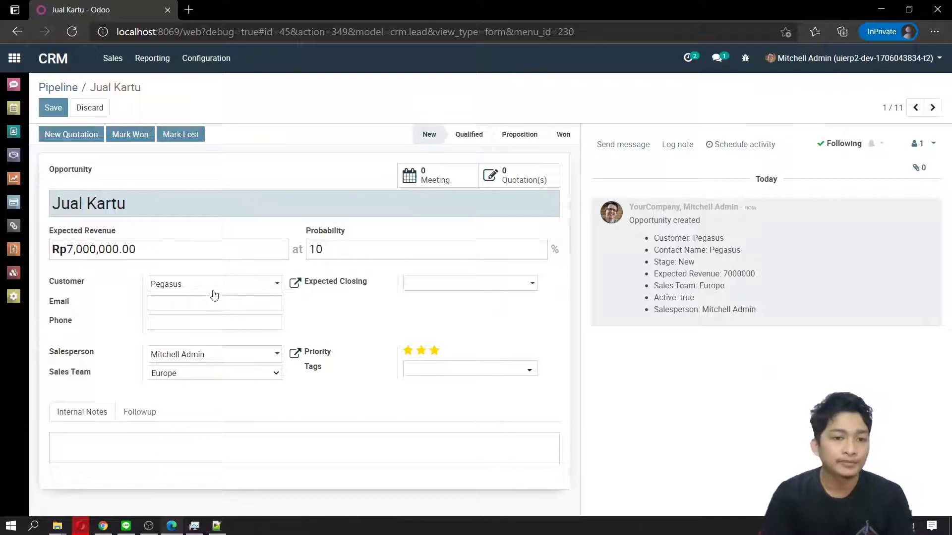
click(158, 319)
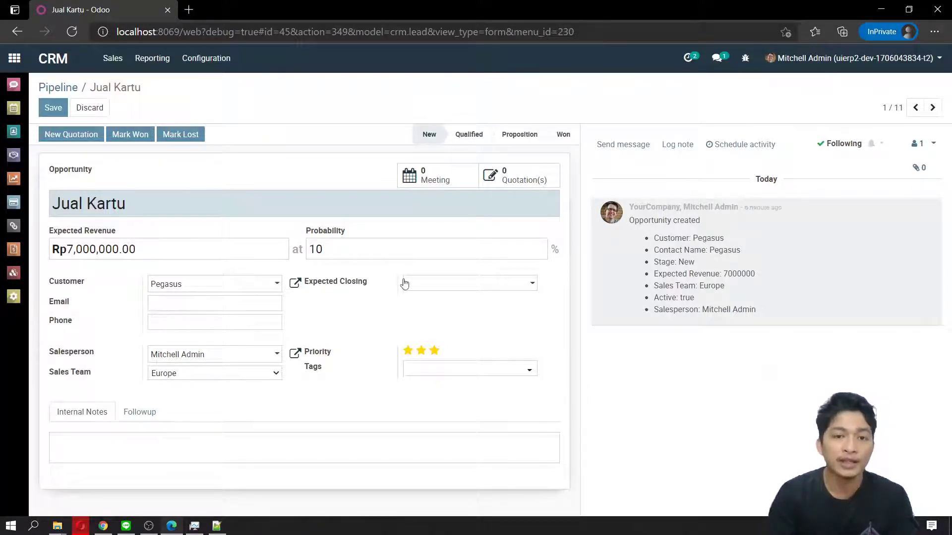
Set the expected closing date of the Jual Kartu opportunity to 03/21/2021
click(446, 289)
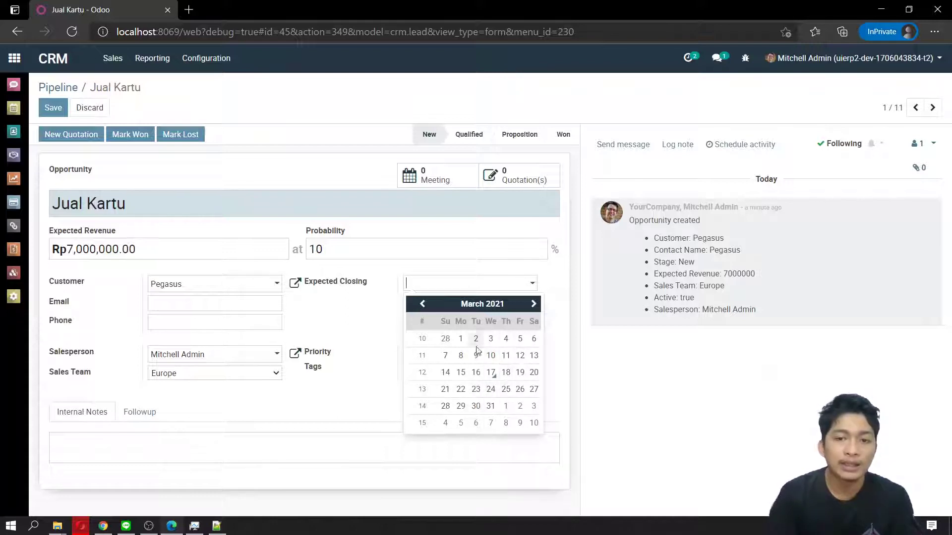
click(446, 391)
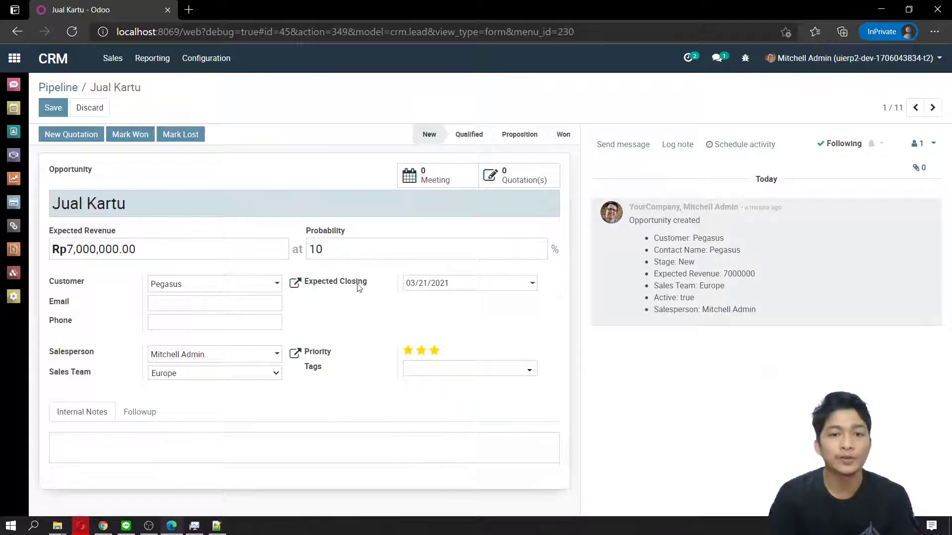
Browse the full list of tags, then create a new tag named Uhuy on the opportunity
click(422, 371)
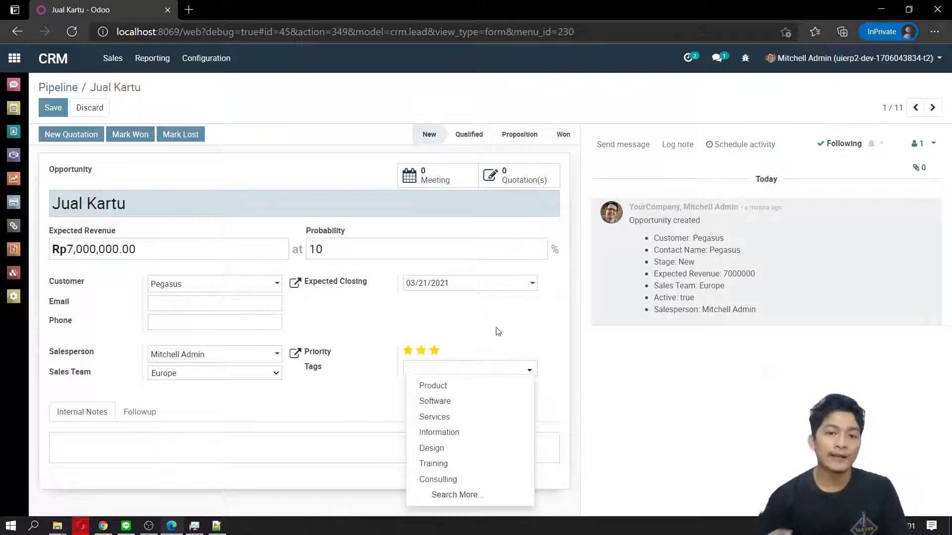
click(483, 497)
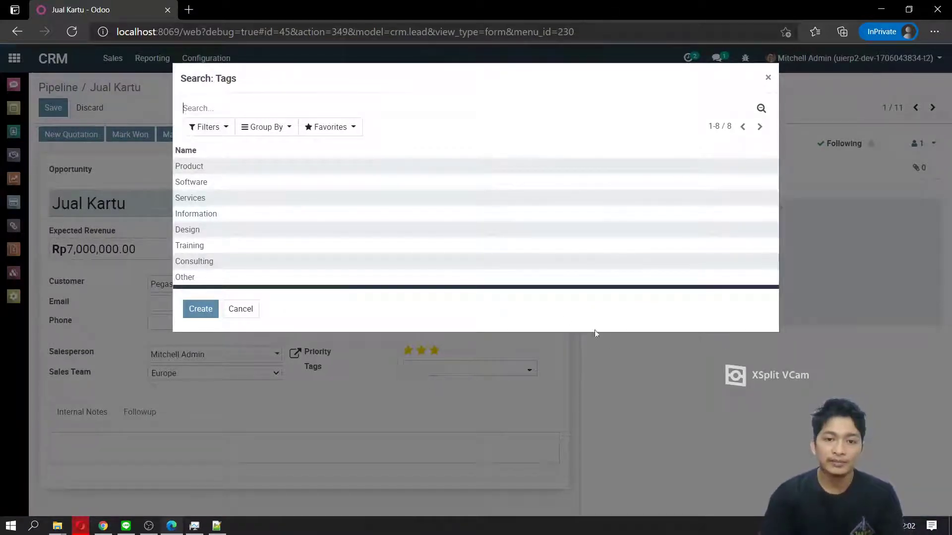
click(228, 310)
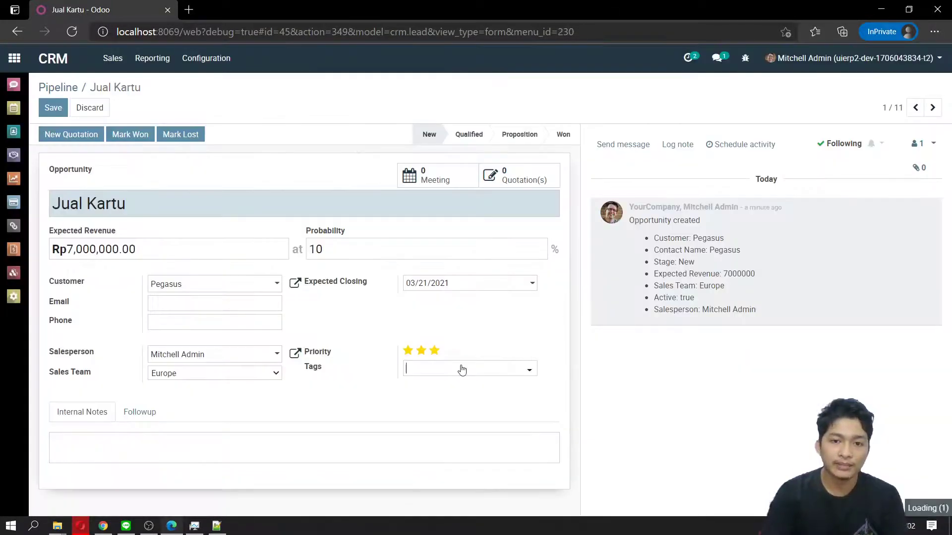
click(462, 369)
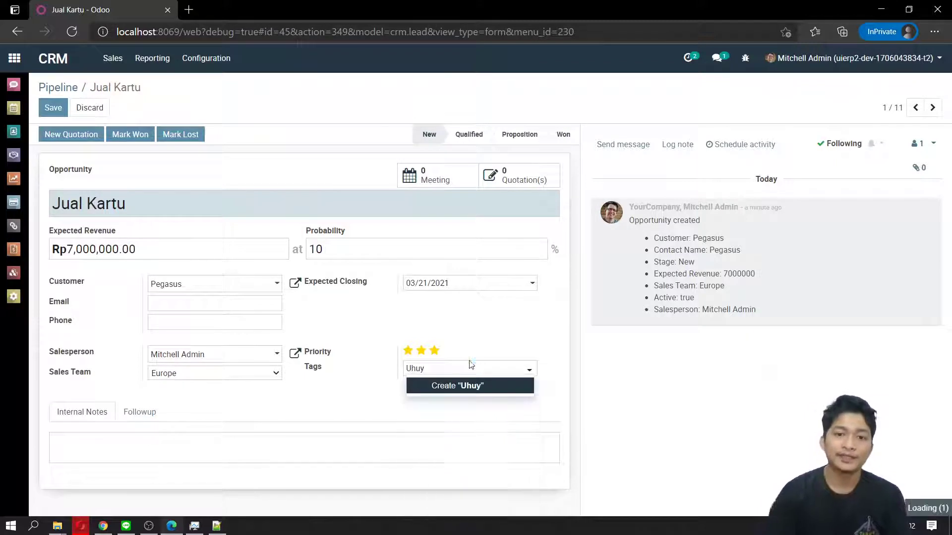
click(500, 386)
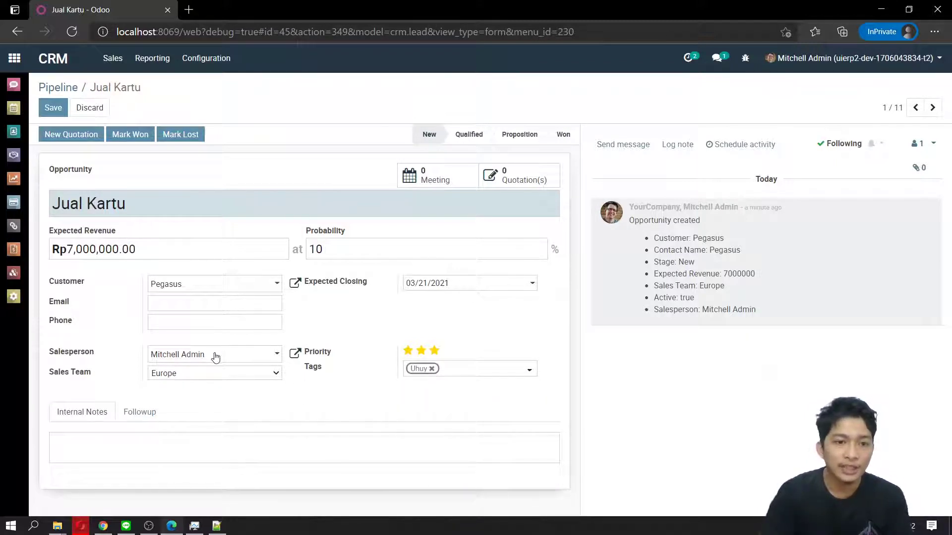
Check the salesperson field and the available sales teams without changing the selection
click(185, 347)
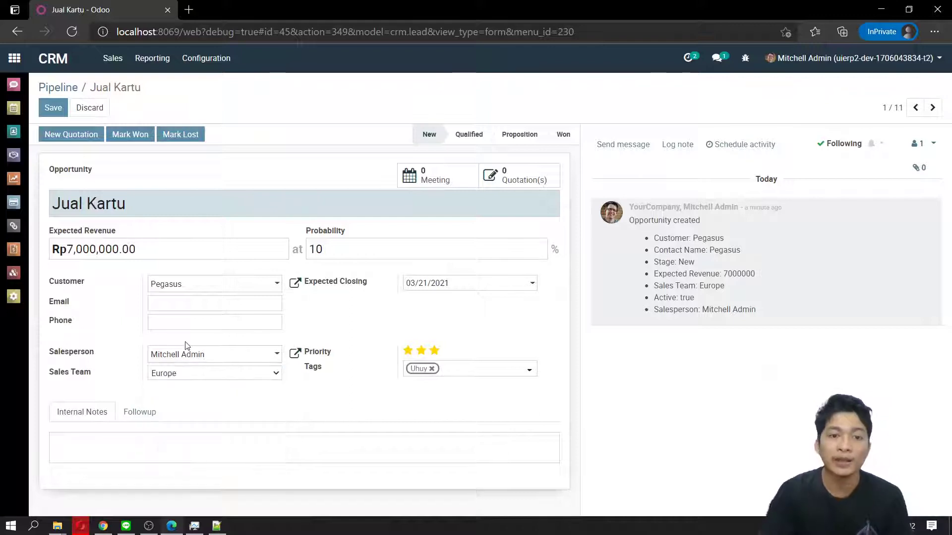
click(211, 374)
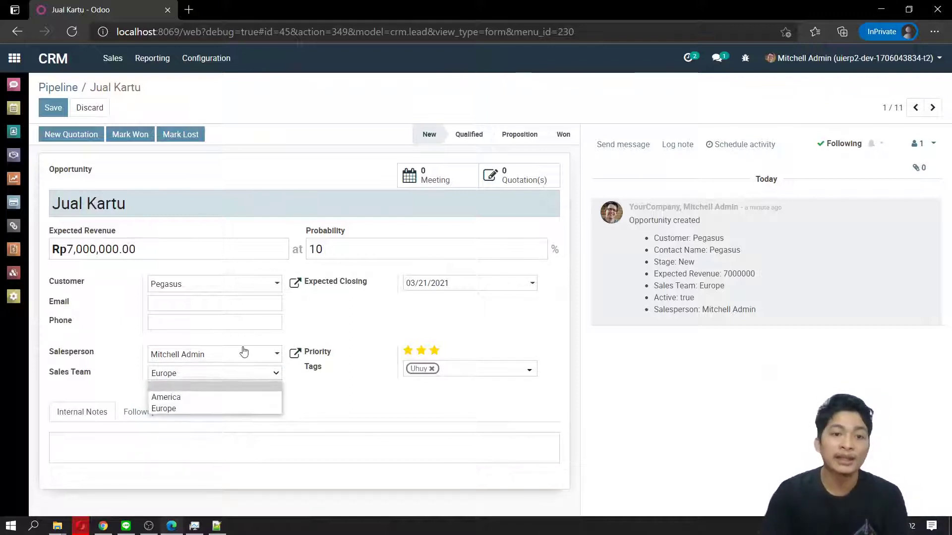
click(228, 340)
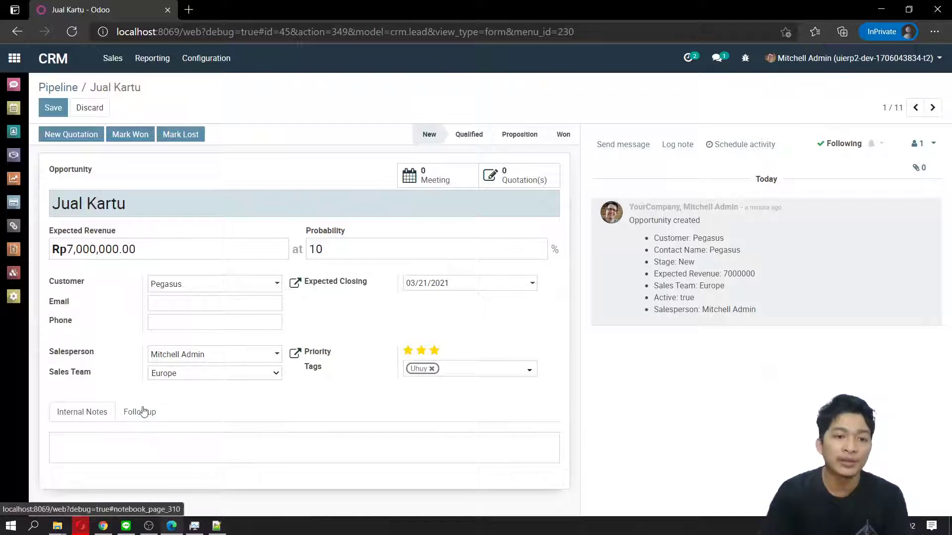
Examine the Followup details of the Jual Kartu opportunity, including initial contact information, marketing and misc fields
click(143, 442)
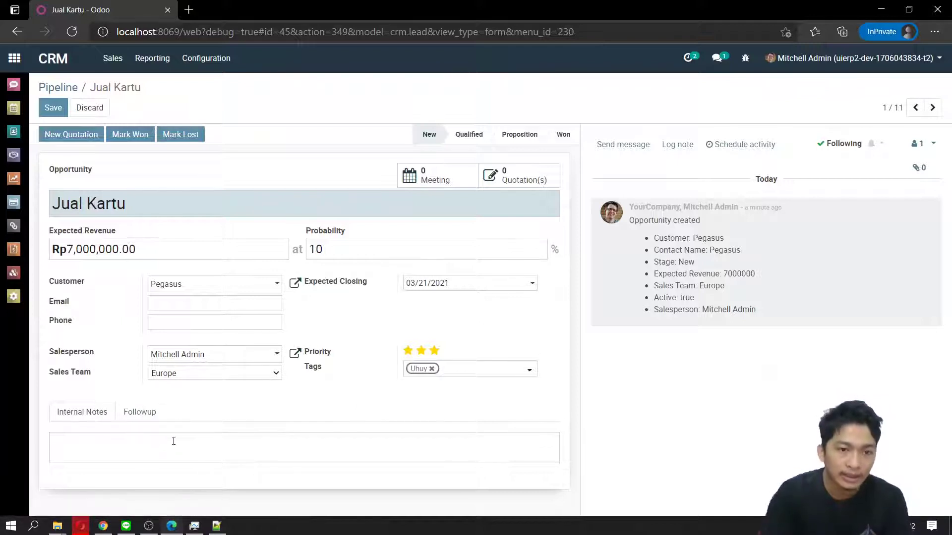
click(148, 412)
scroll(208, 416, down, 4)
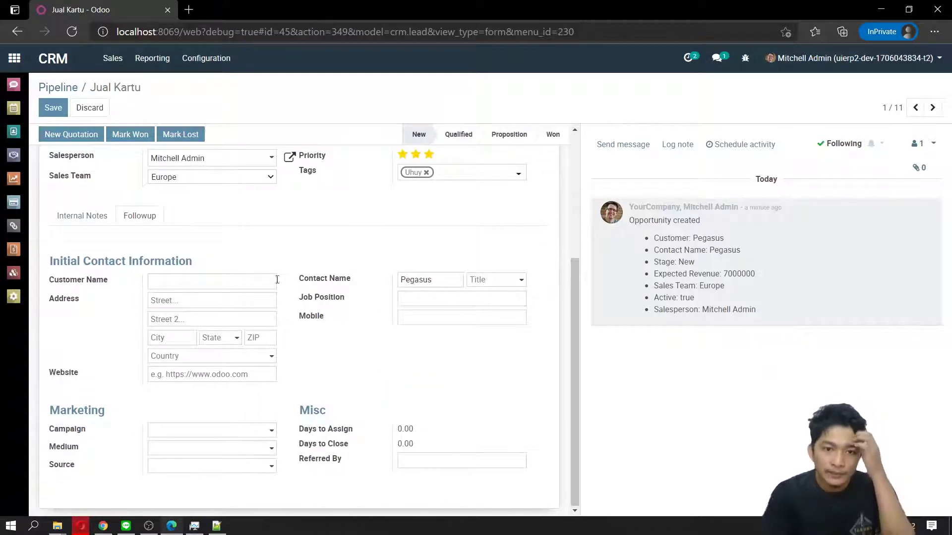
scroll(270, 359, up, 4)
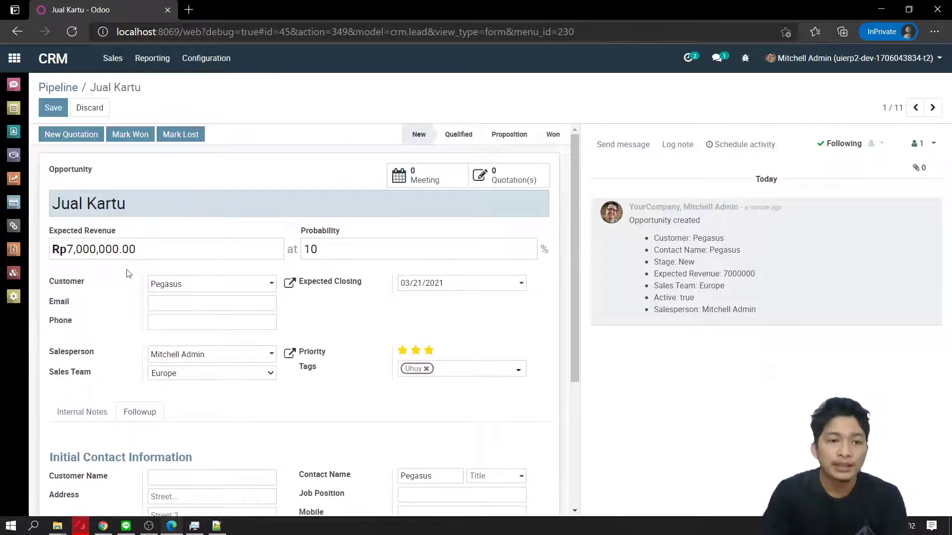
scroll(279, 441, down, 4)
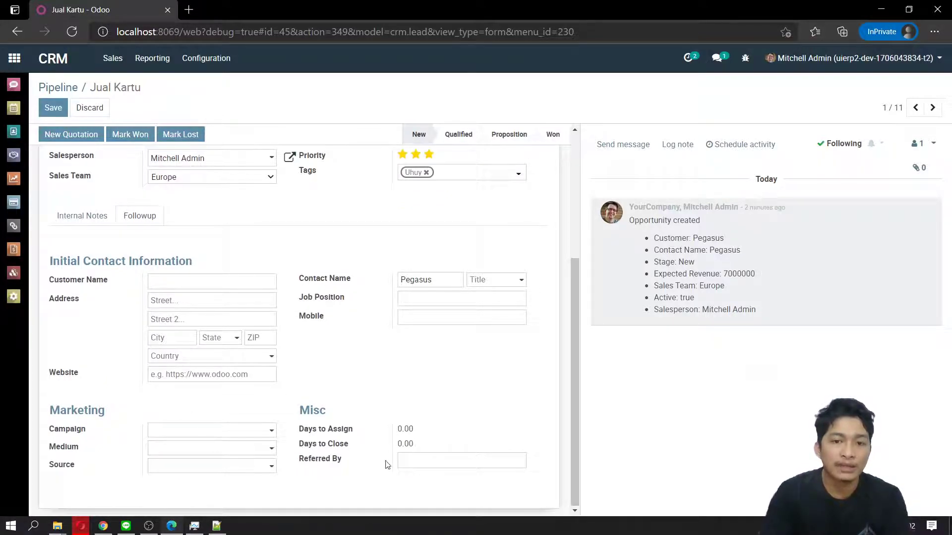
scroll(290, 355, up, 2)
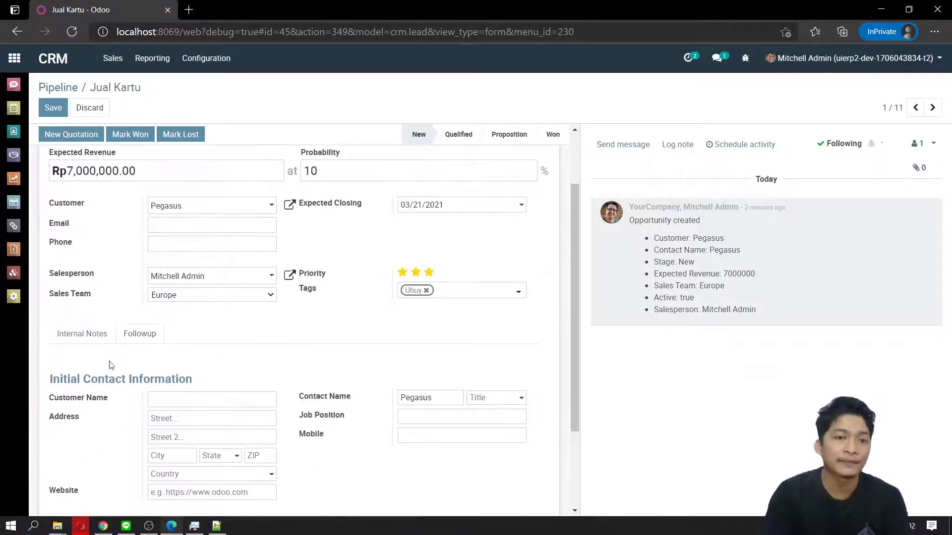
Save the Jual Kartu opportunity with its internal notes left empty and return to the pipeline overview
click(83, 339)
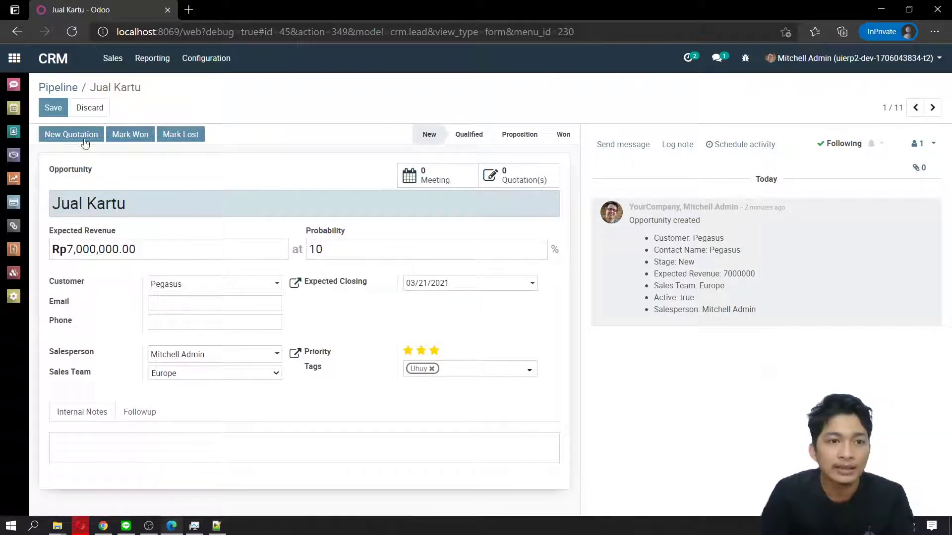
click(53, 107)
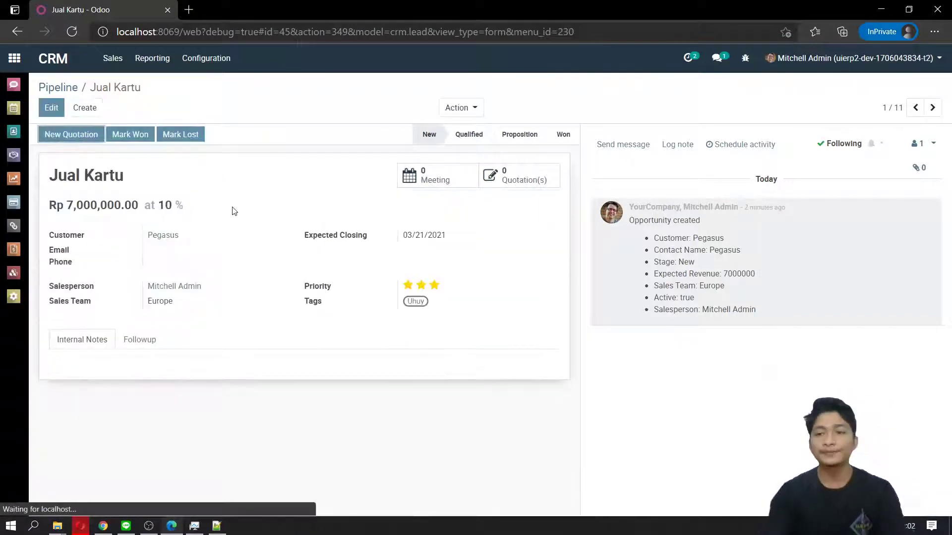
click(63, 60)
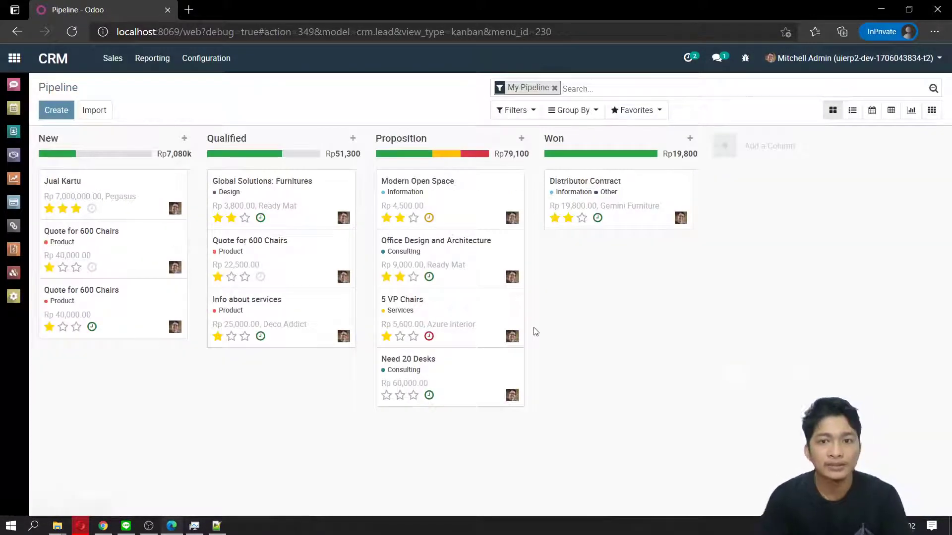
Start scheduling an activity for the Jual Kartu opportunity and choose Call for Demo as its type
click(92, 209)
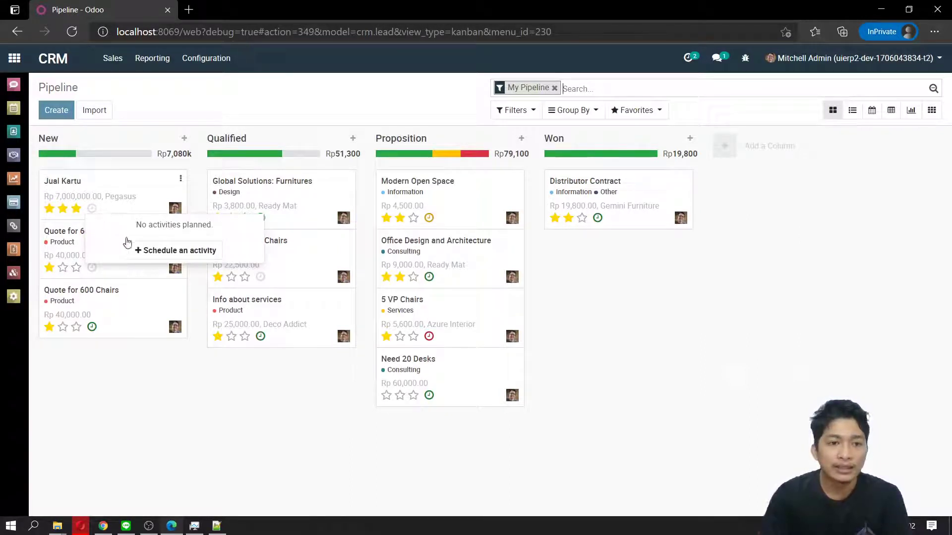
click(153, 256)
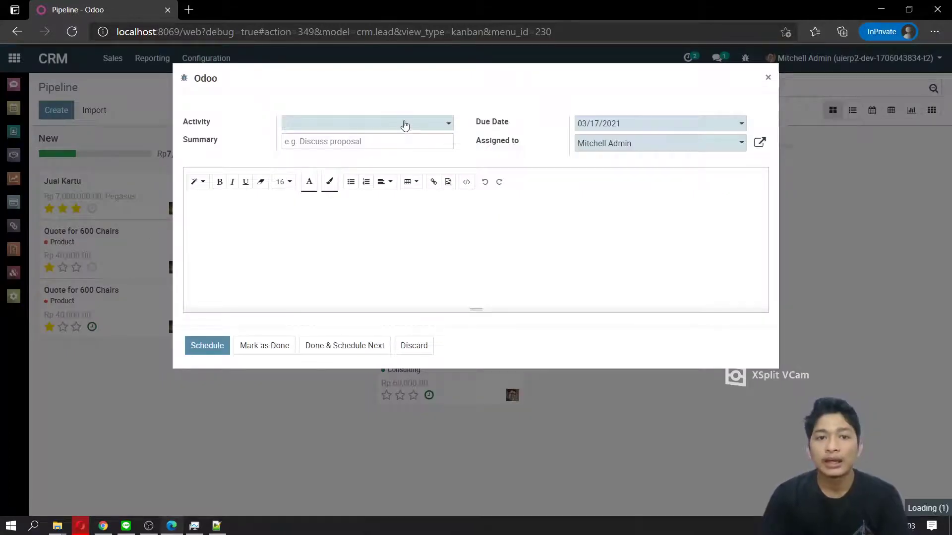
click(404, 123)
click(408, 124)
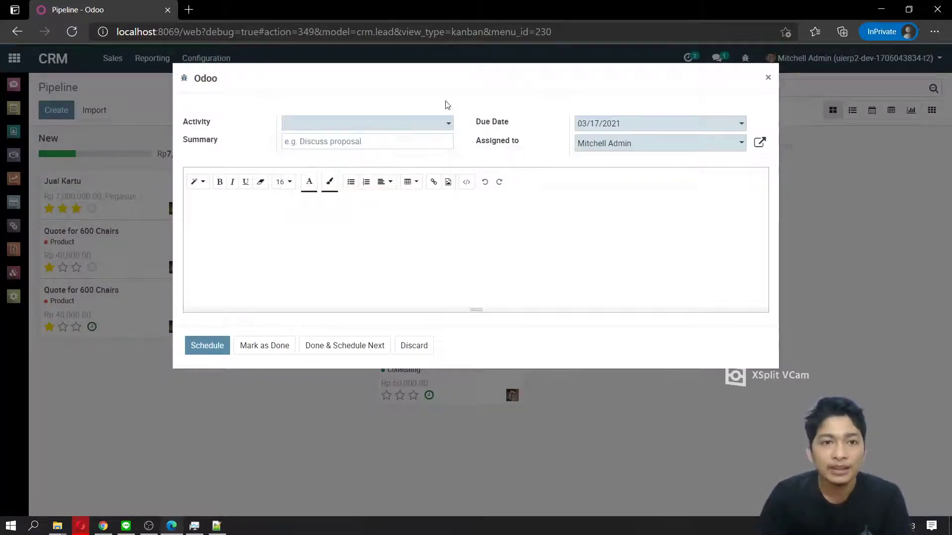
click(443, 123)
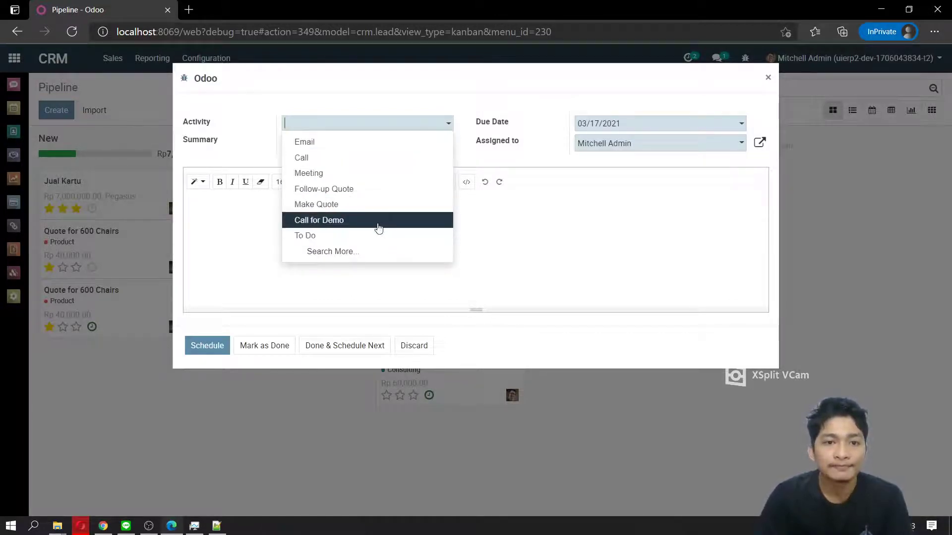
click(378, 225)
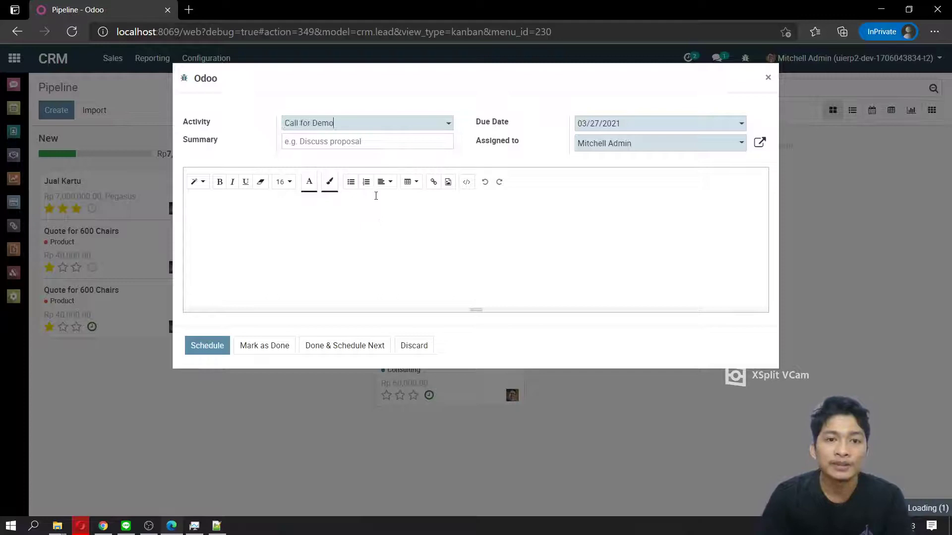
Give the activity the summary "How strong is the card" and the due date 03/17/2021, and schedule it
click(383, 146)
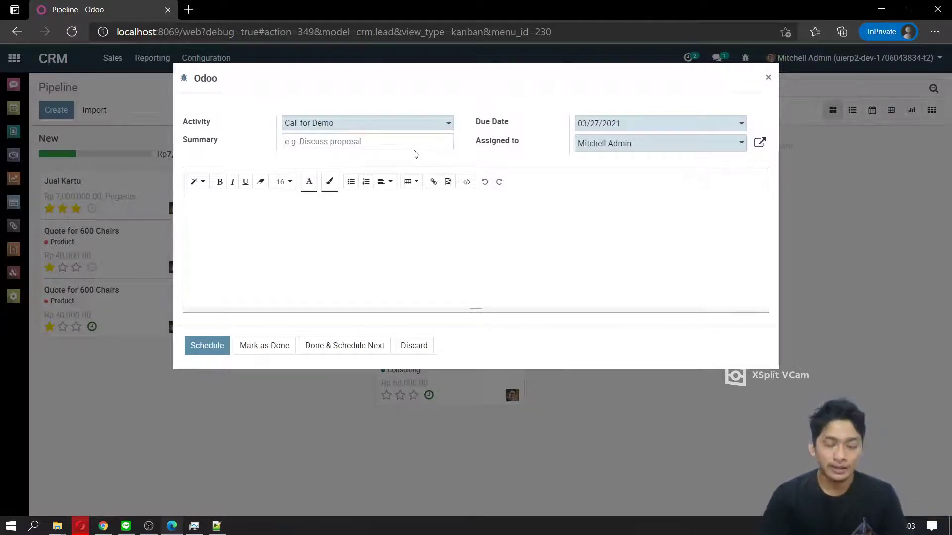
text(How st)
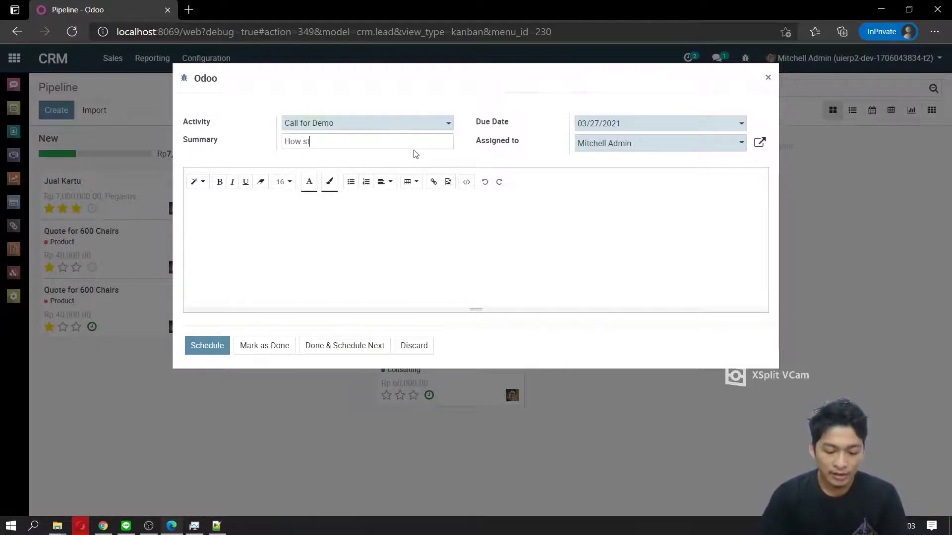
text(rong is the card)
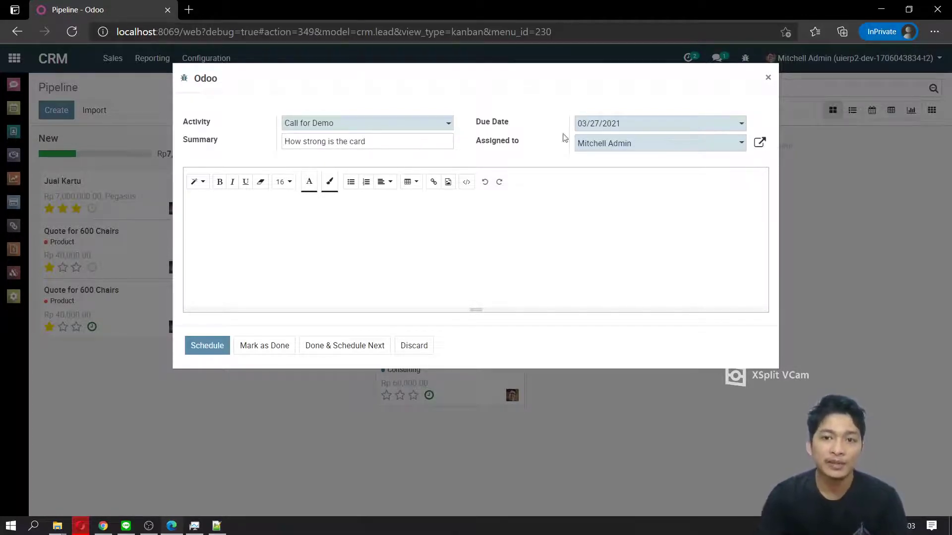
click(603, 128)
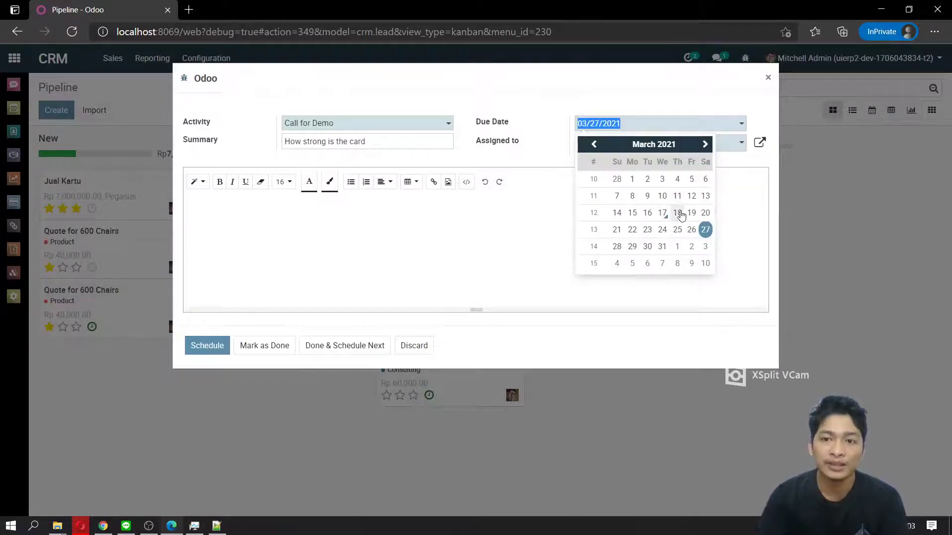
click(662, 214)
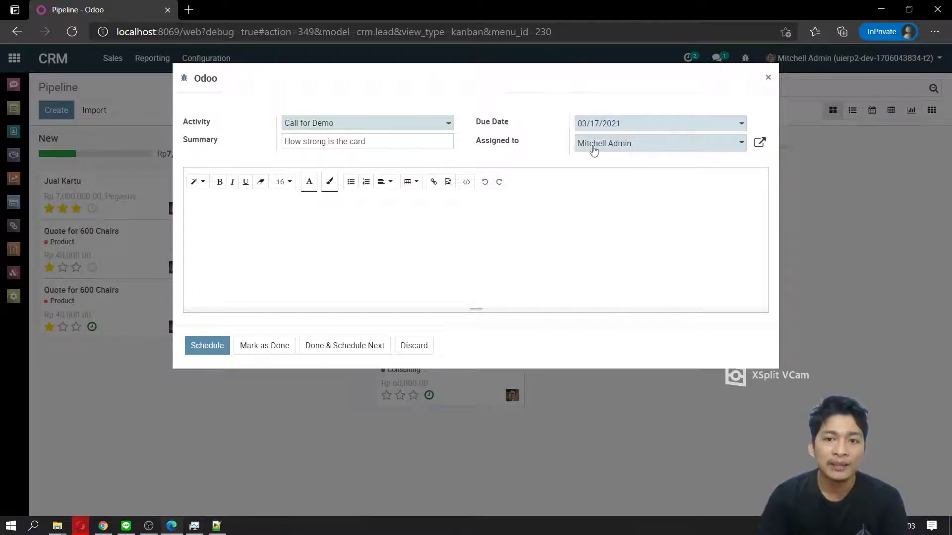
click(277, 213)
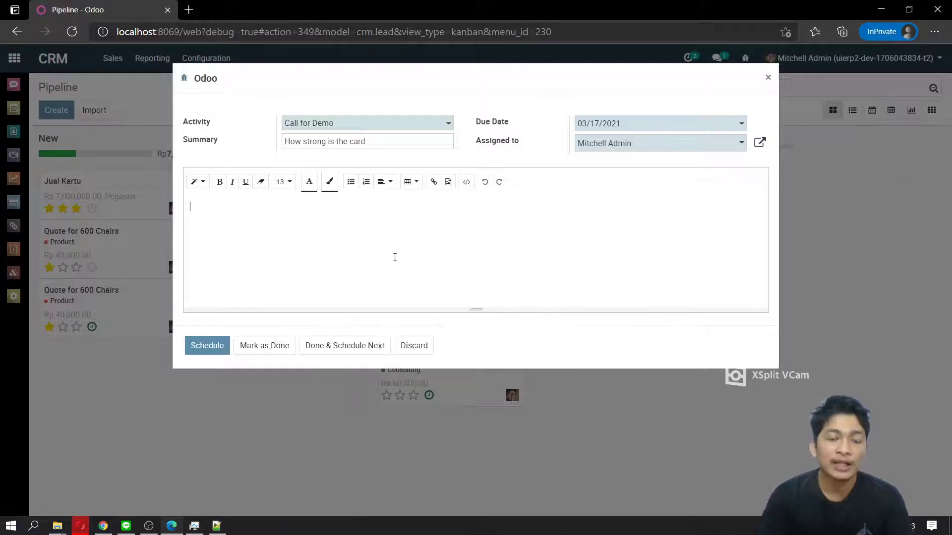
click(216, 346)
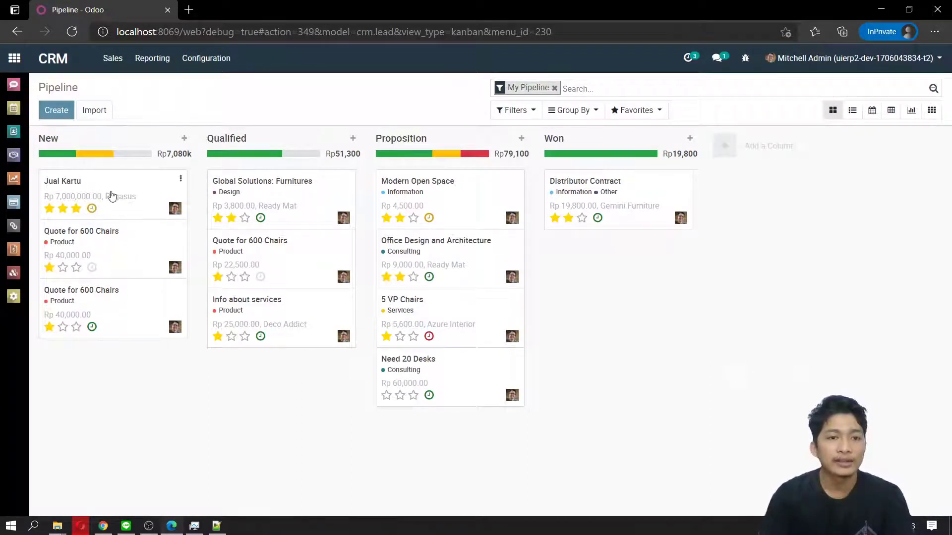
Move the Jual Kartu opportunity from New to the Qualified stage and look at its record
drag(111, 197, 275, 396)
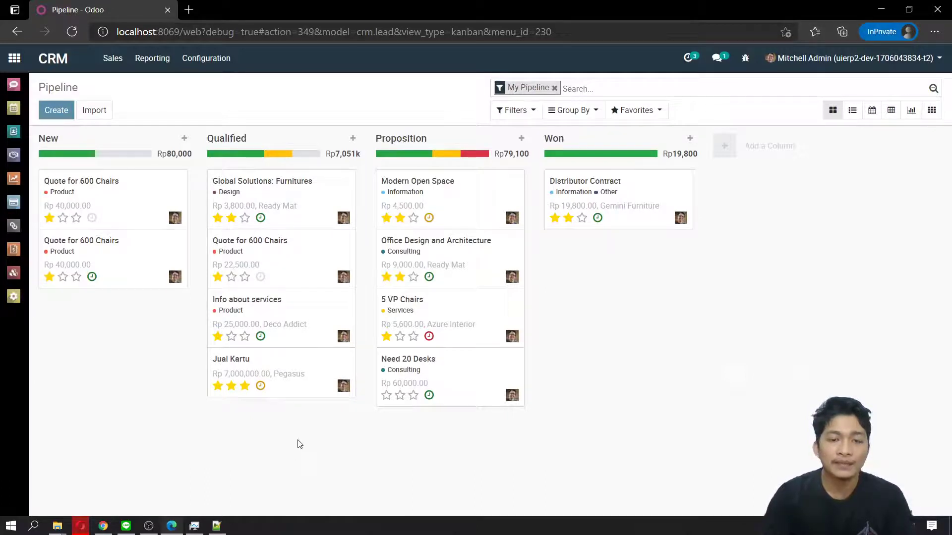
click(327, 382)
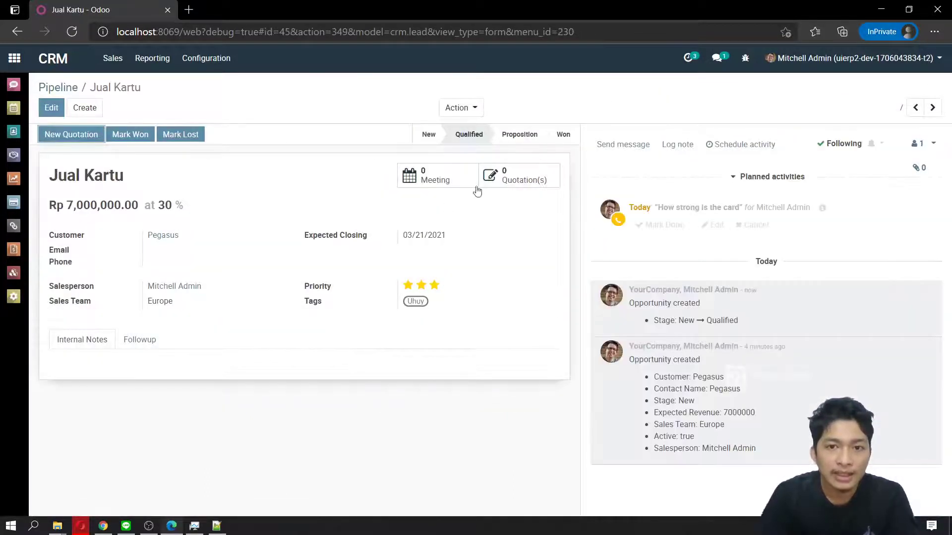
click(17, 31)
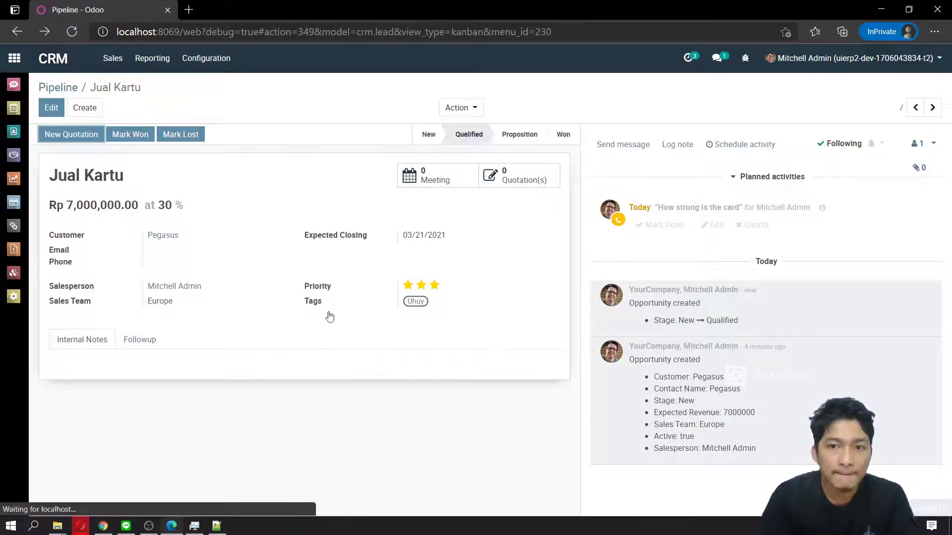
click(349, 347)
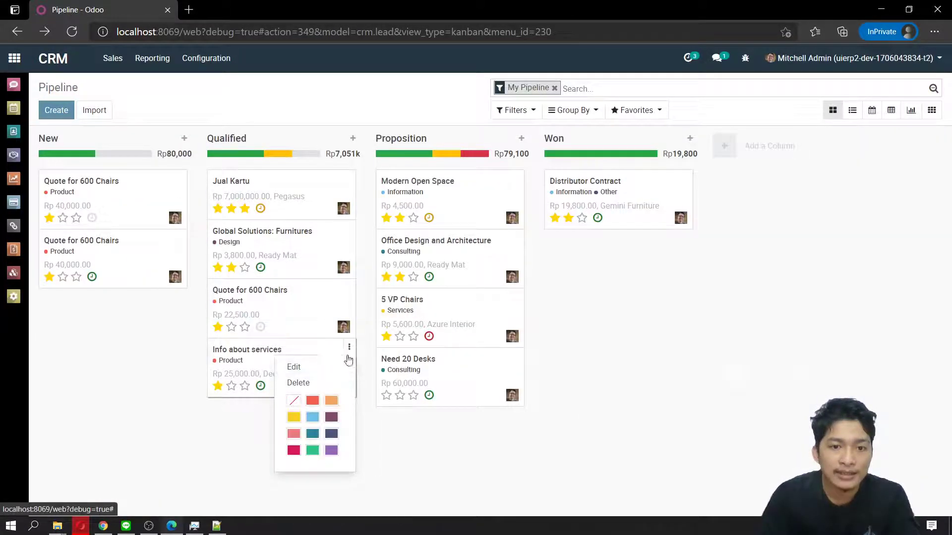
click(231, 435)
click(260, 386)
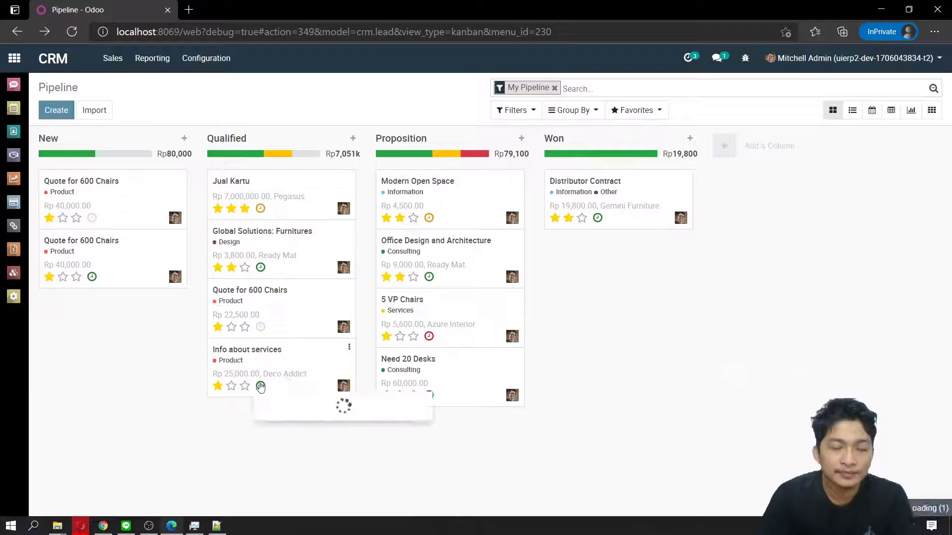
click(318, 463)
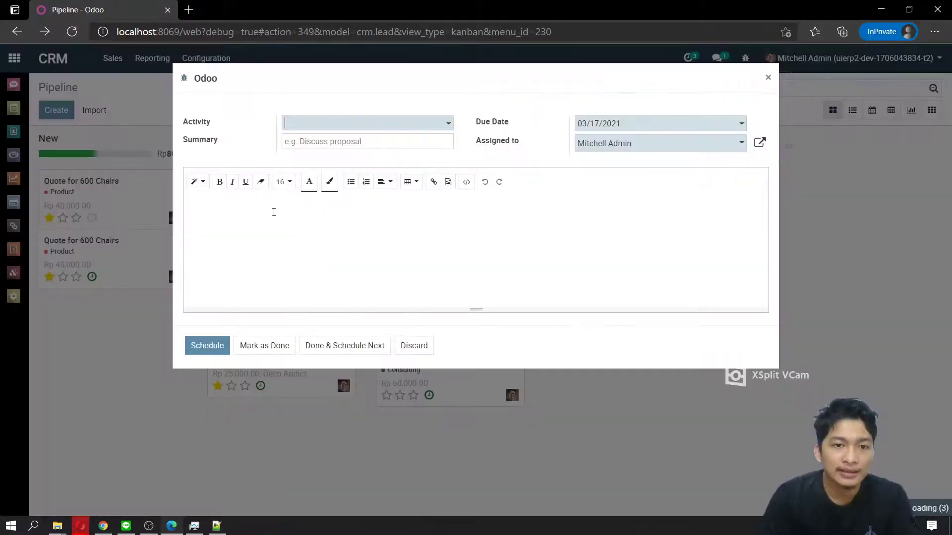
click(768, 78)
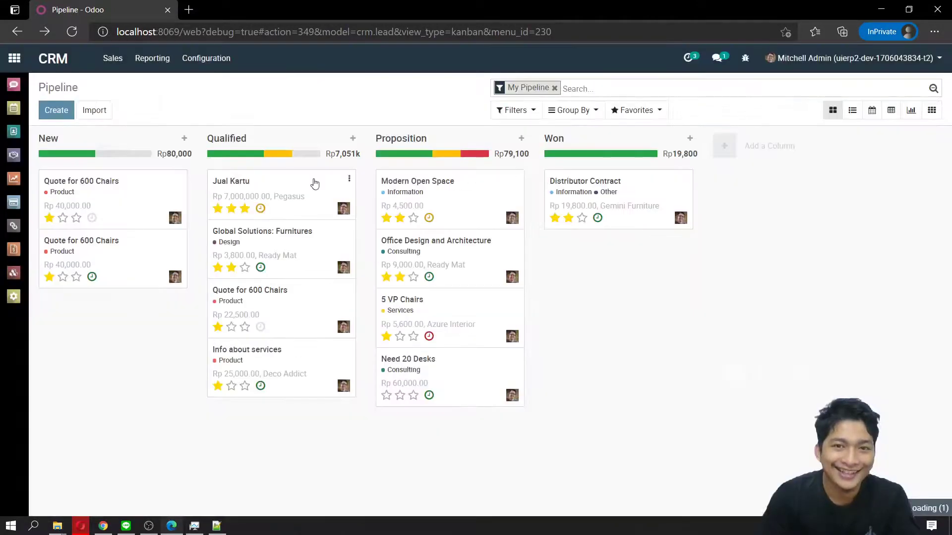
Start scheduling another activity for the Jual Kartu opportunity in the Qualified stage, choosing Call as its type
click(259, 209)
click(259, 209)
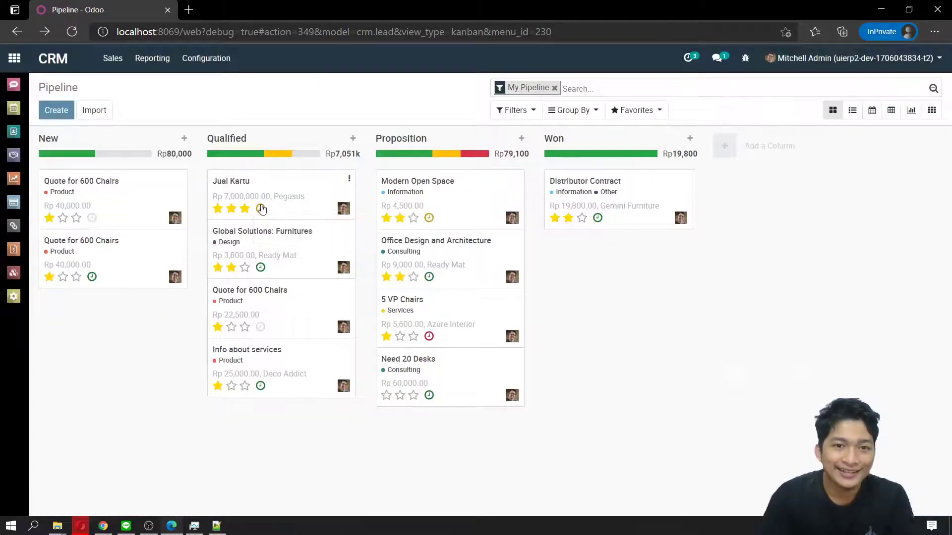
click(261, 209)
click(322, 278)
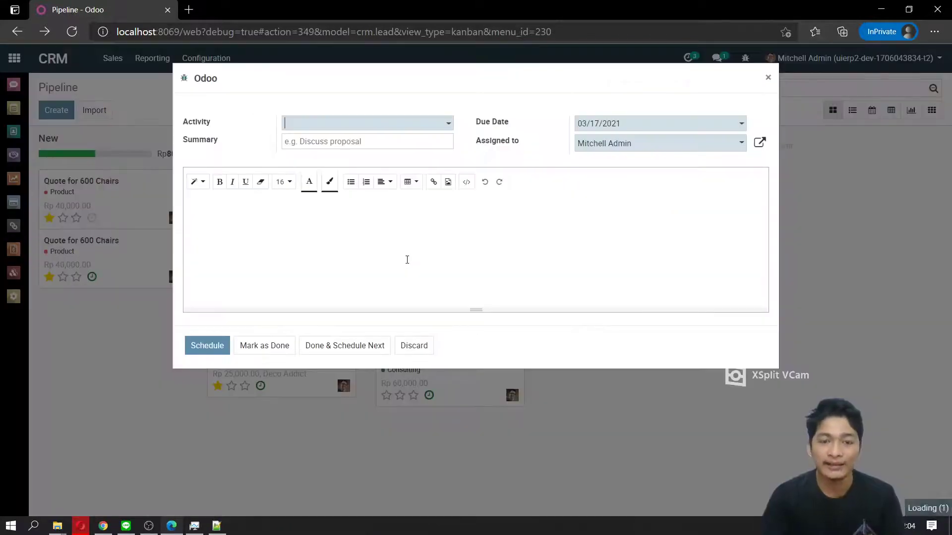
click(417, 129)
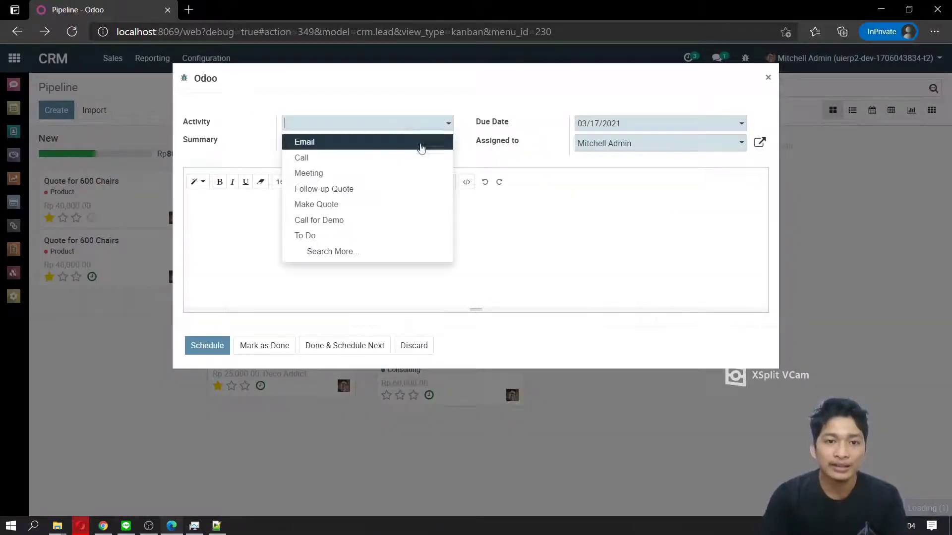
click(374, 158)
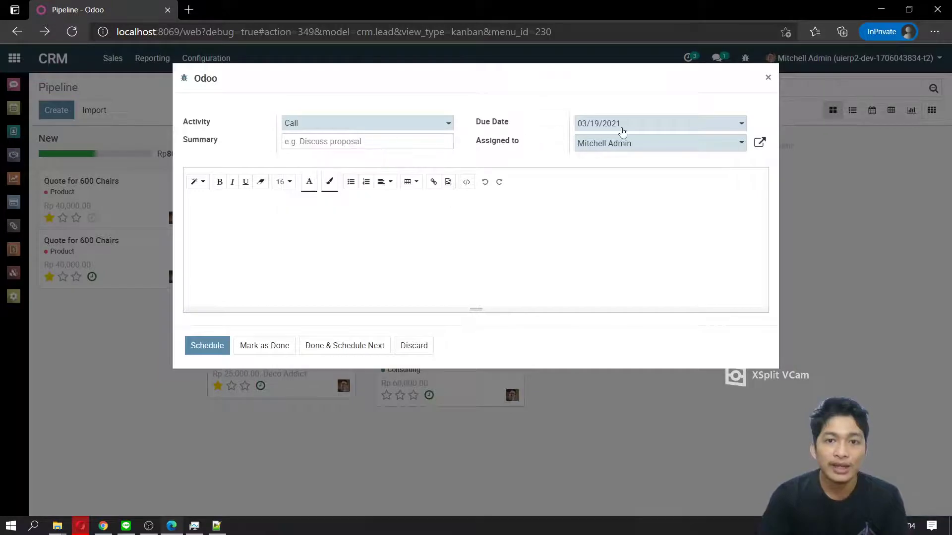
Give the Call activity the summary "Nelpon asisten Pegasus" and the due date March 15, 2021, and schedule it
click(382, 140)
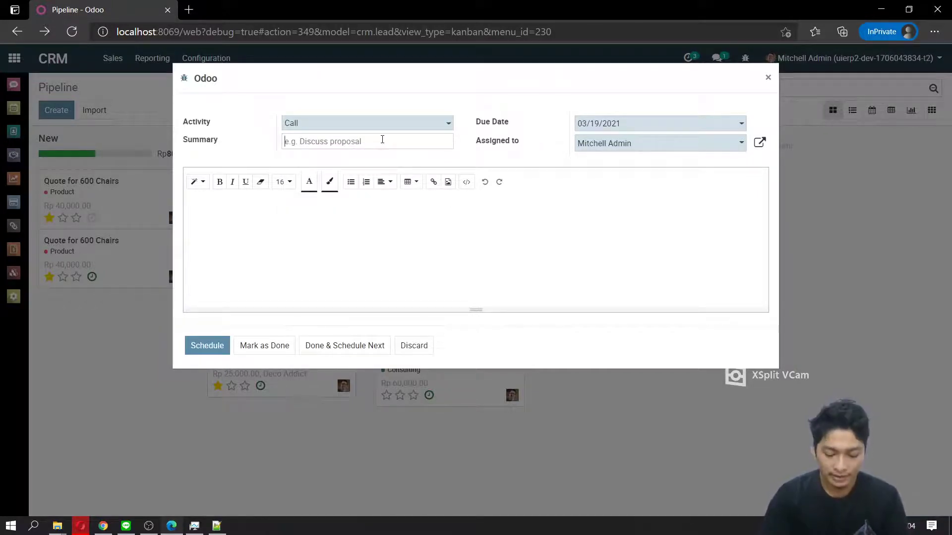
text(Nelpon asist)
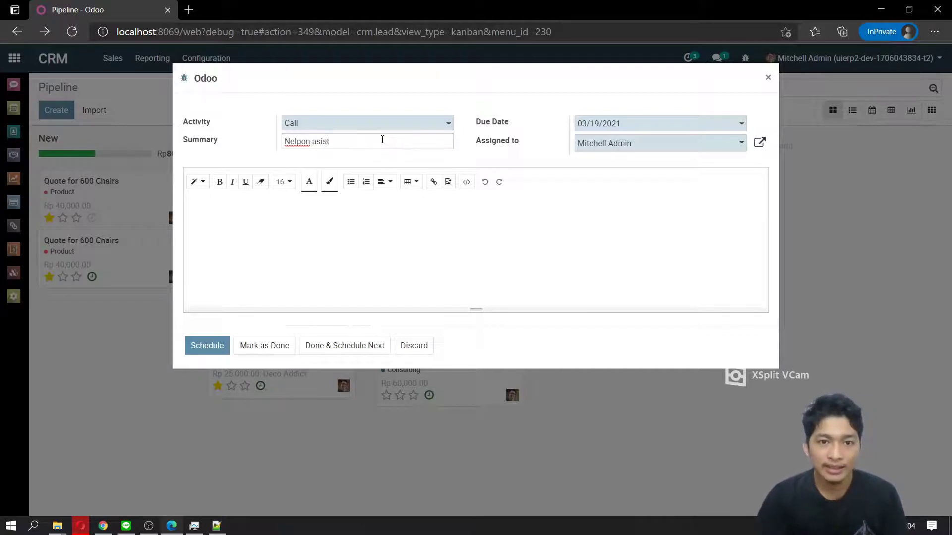
text(en Pegasus)
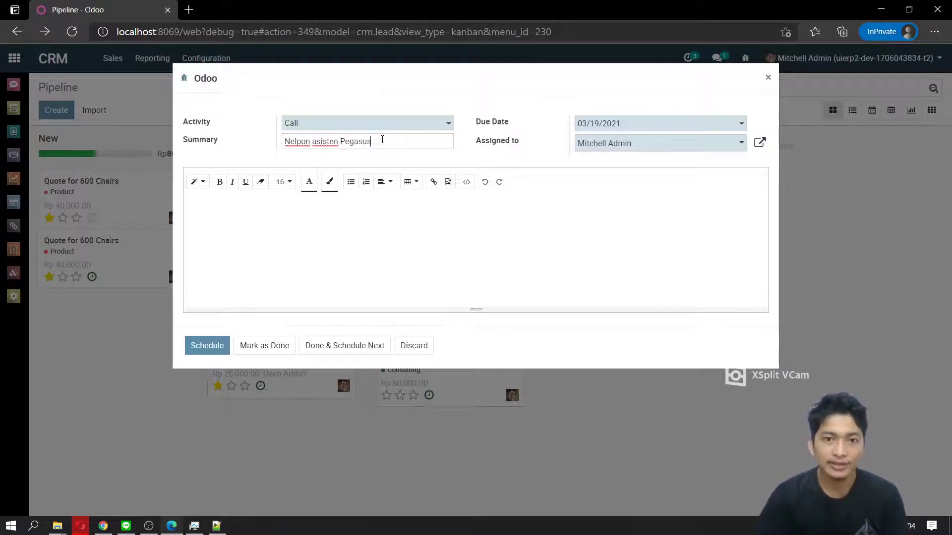
click(593, 127)
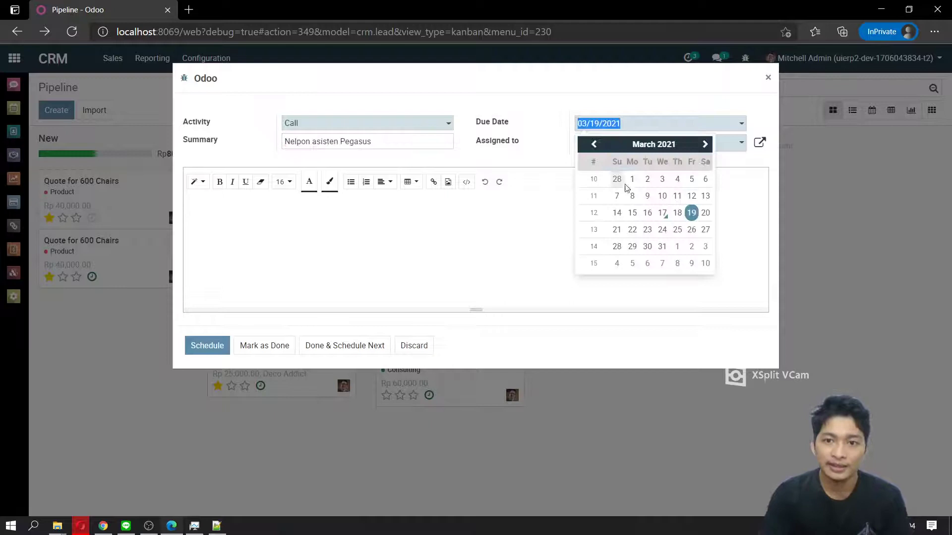
click(633, 214)
click(208, 345)
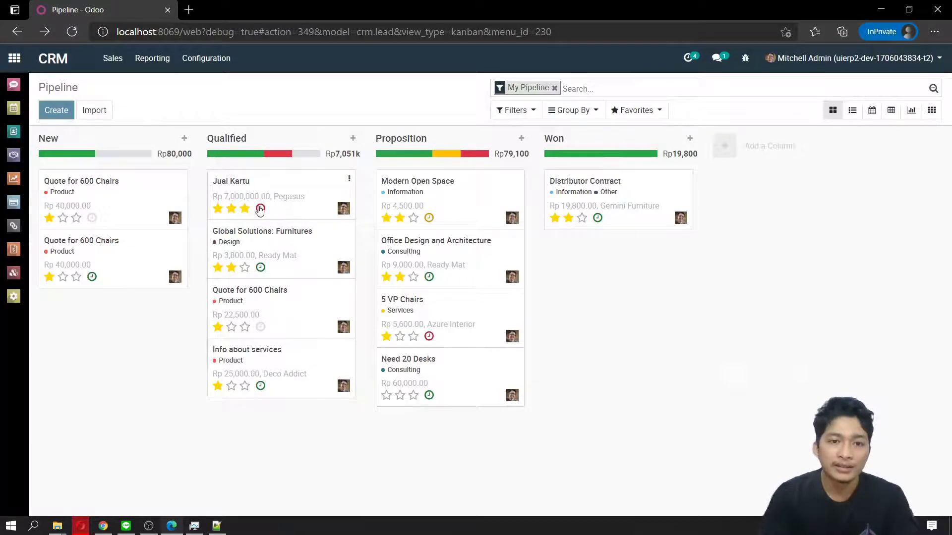
Mark the overdue Call activity of the Jual Kartu opportunity as done without writing feedback
click(260, 208)
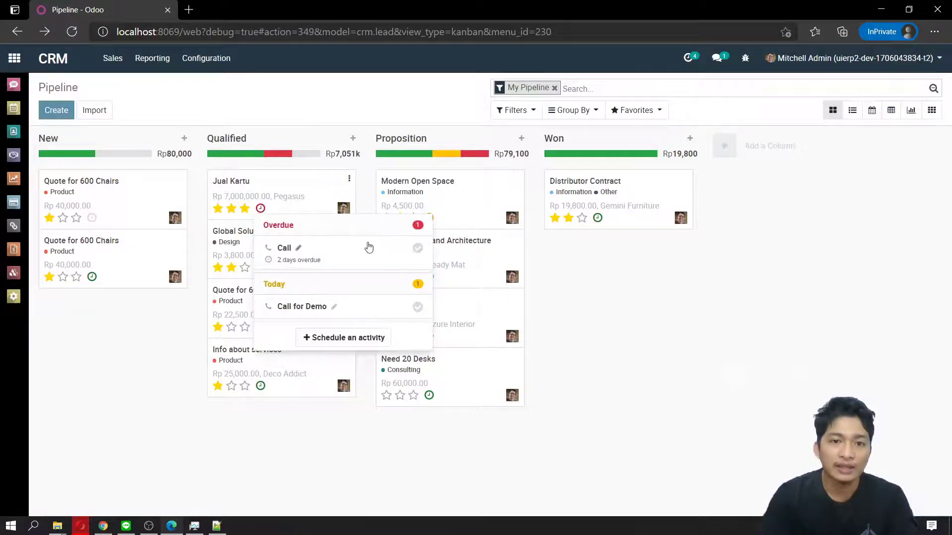
click(418, 248)
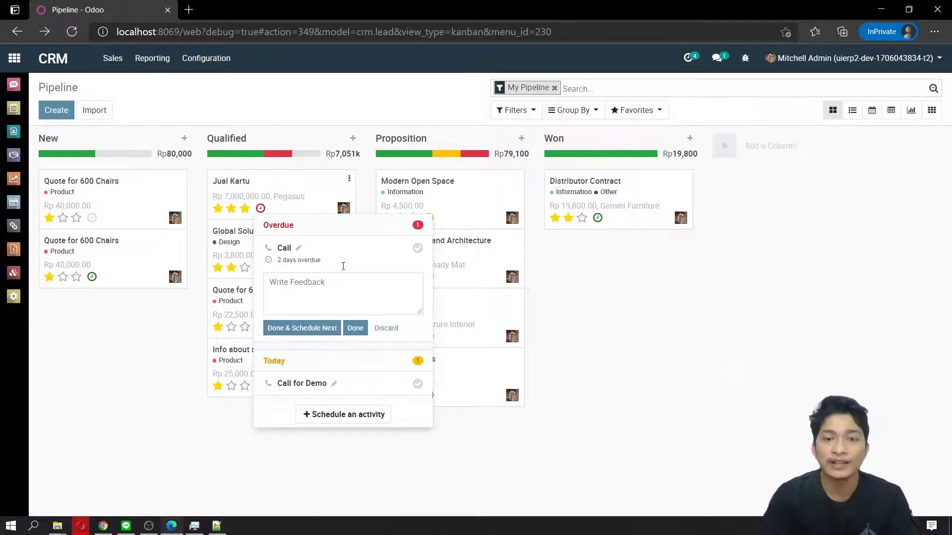
click(354, 330)
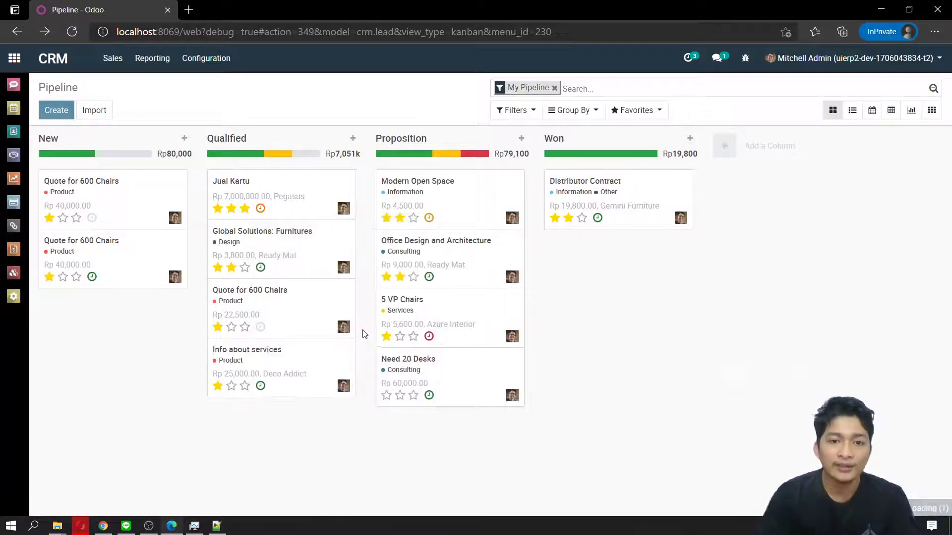
Complete Jual Kartu's Call for Demo activity with the option to schedule a next one, and dismiss the new activity form
click(260, 208)
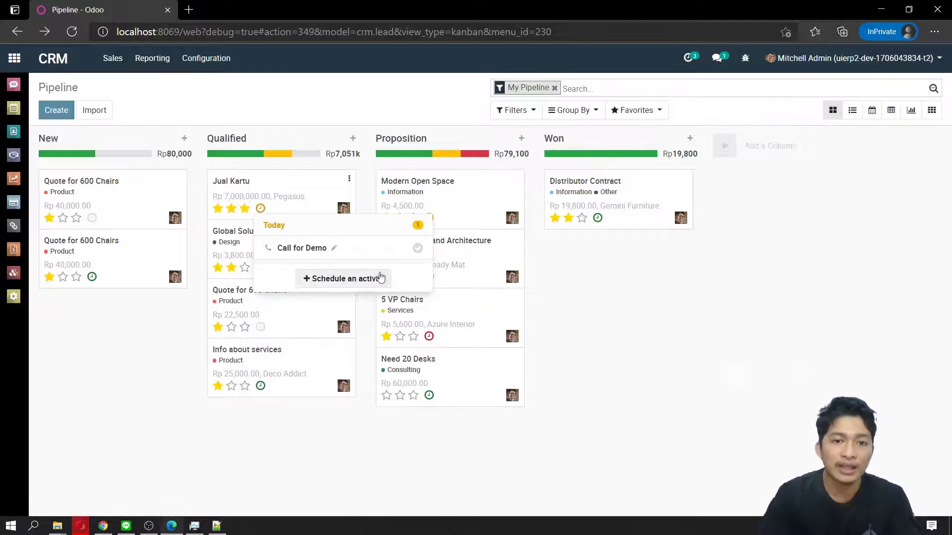
click(417, 248)
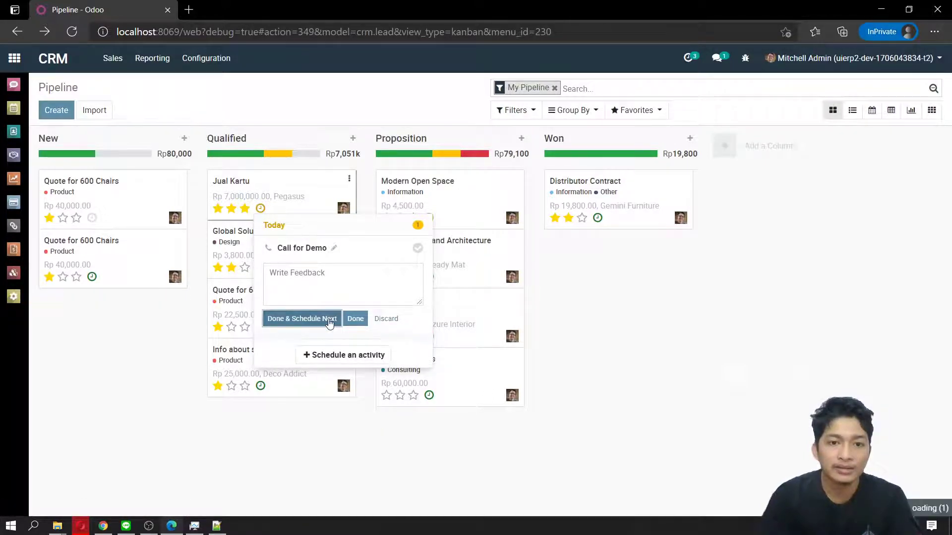
click(354, 322)
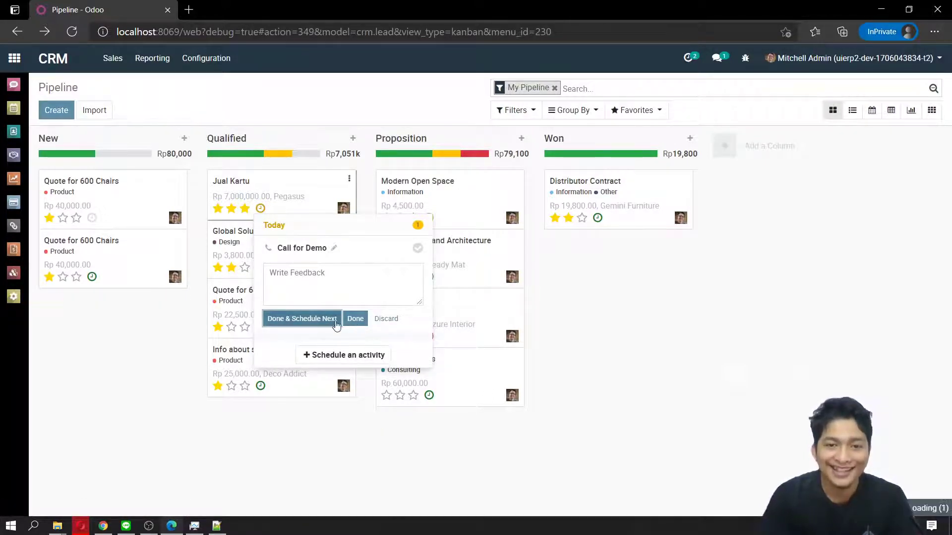
click(334, 324)
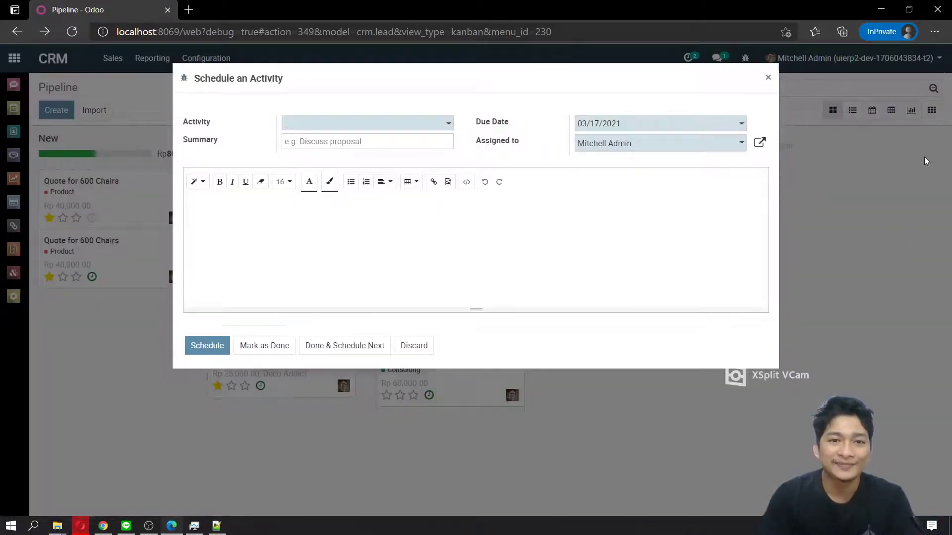
click(768, 77)
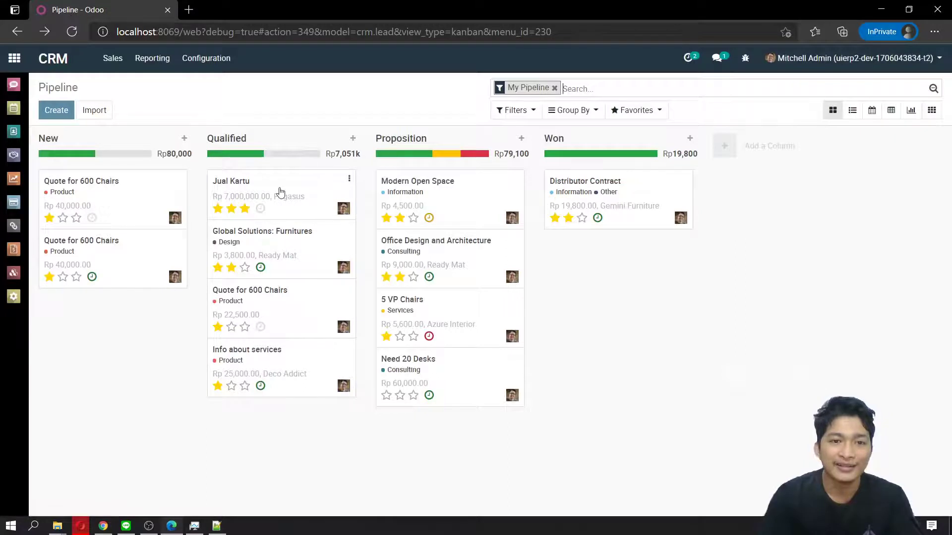
Look at the Jual Kartu record and its blank new quotation form, discard the quotation and return to the pipeline
click(320, 190)
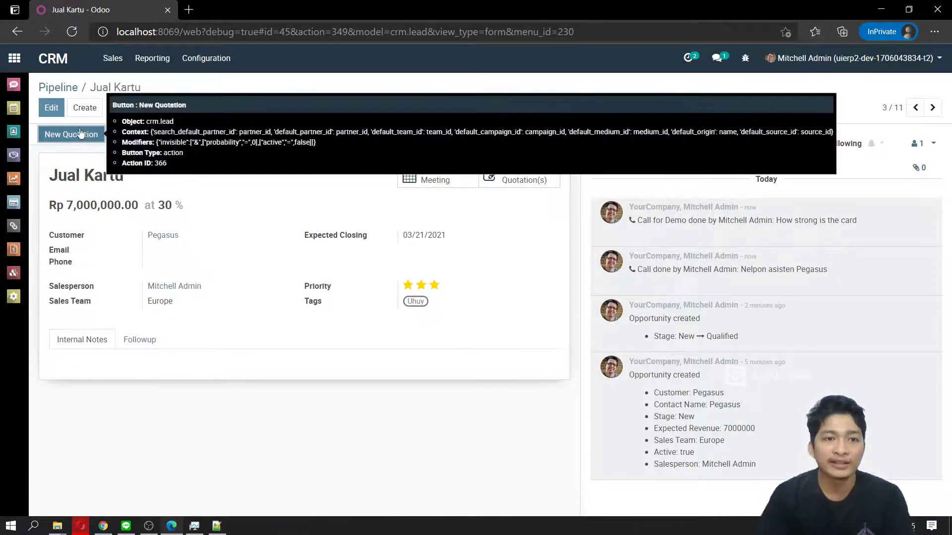
click(80, 133)
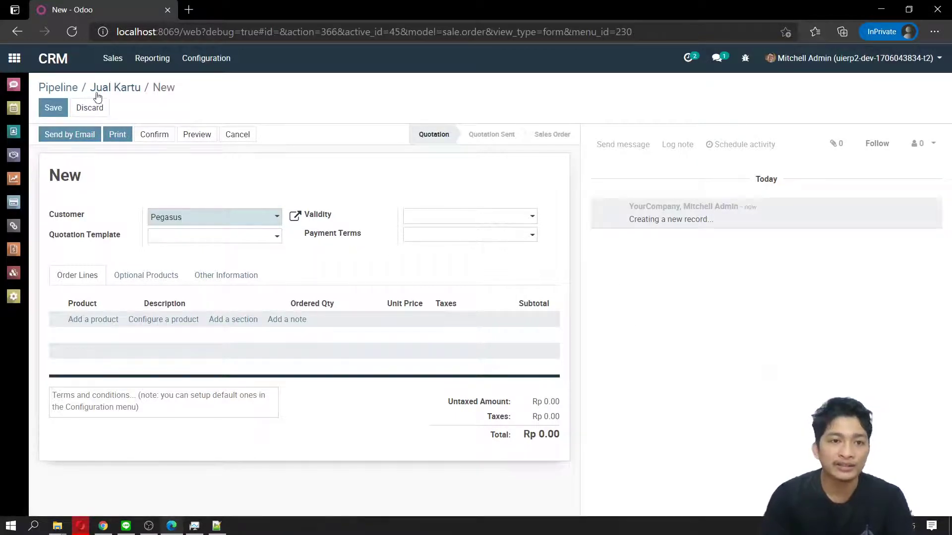
click(88, 108)
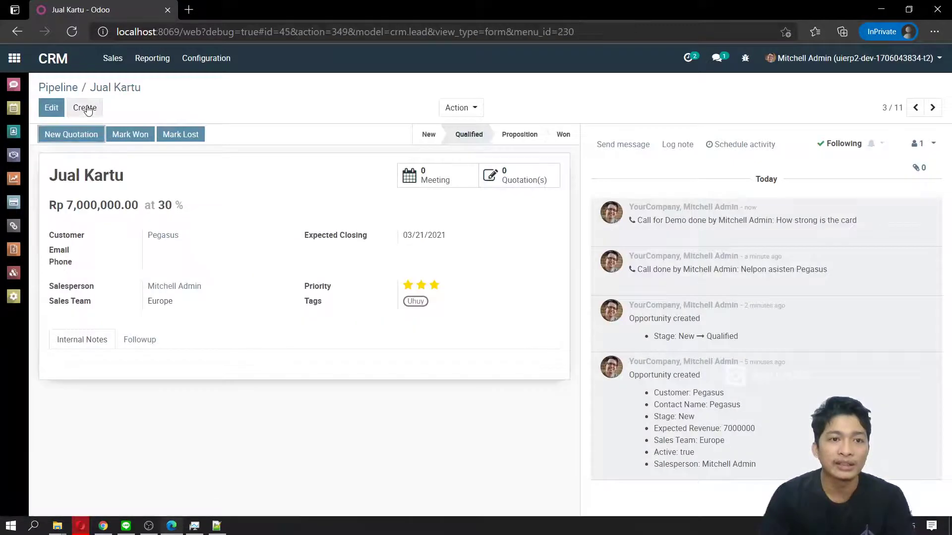
click(16, 58)
click(17, 58)
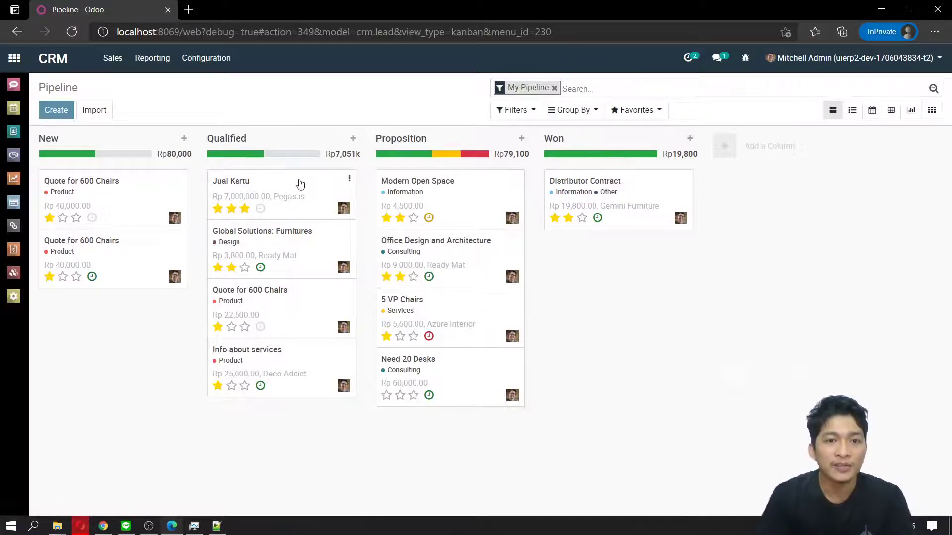
Move the Jual Kartu opportunity from Qualified to Proposition and mark it as won from its record
drag(302, 186, 490, 455)
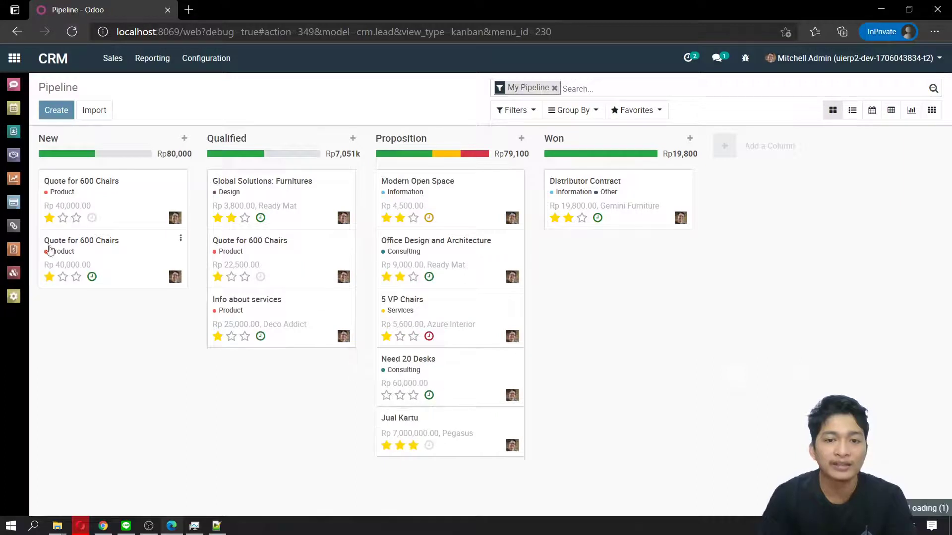
click(489, 426)
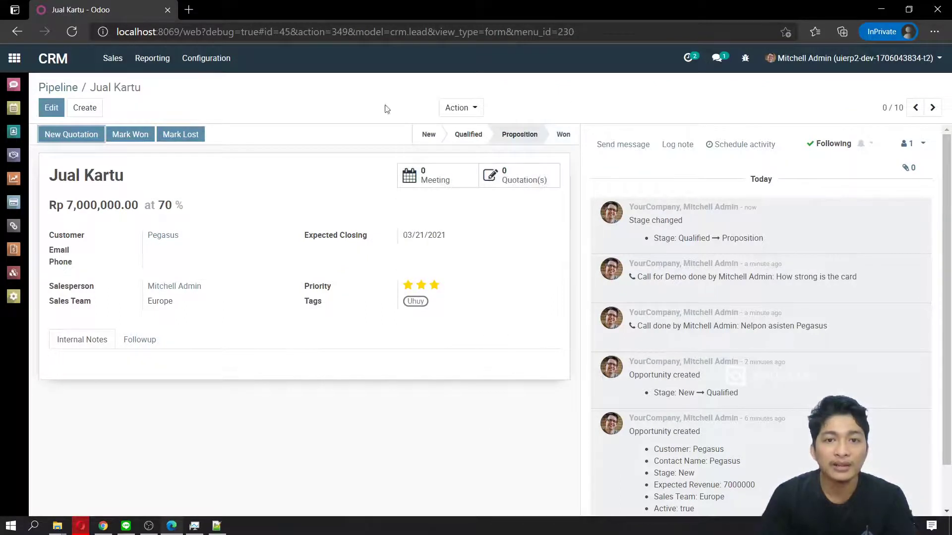
click(127, 137)
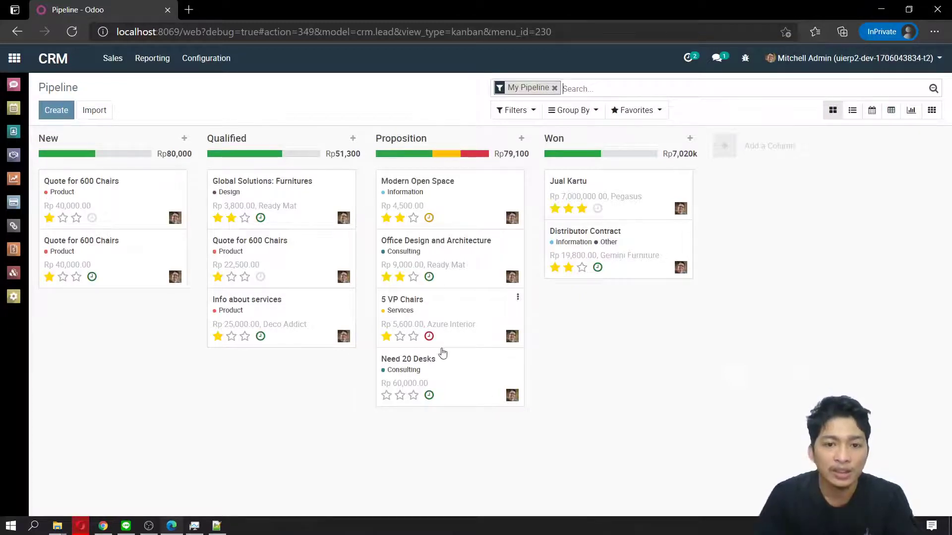
Mark the Need 20 Desks opportunity as lost with the reason "Too expensive" and return to the pipeline
click(468, 373)
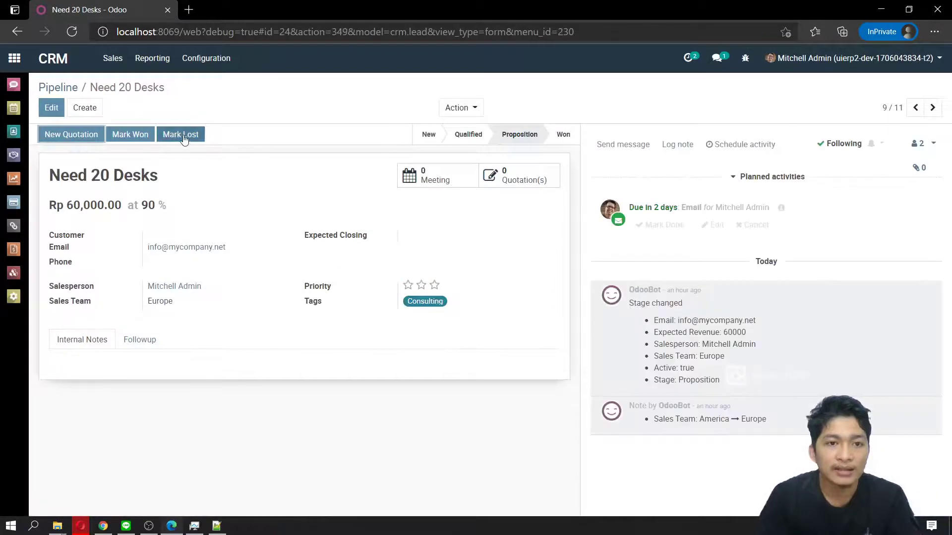
click(185, 135)
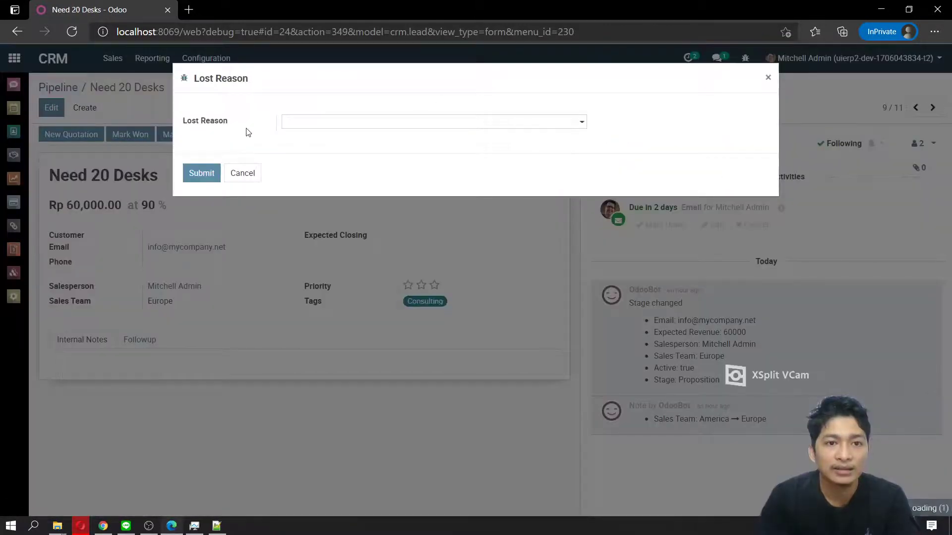
click(292, 124)
click(250, 92)
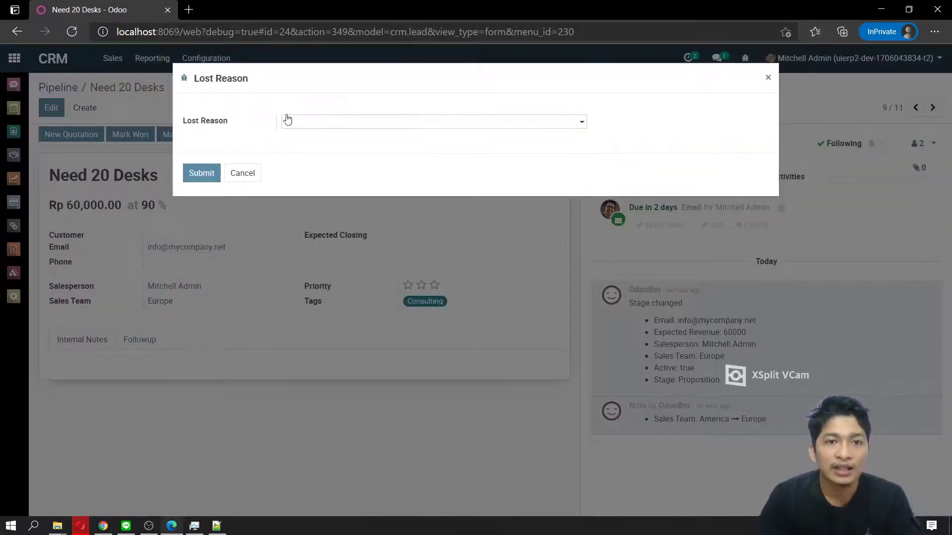
click(307, 124)
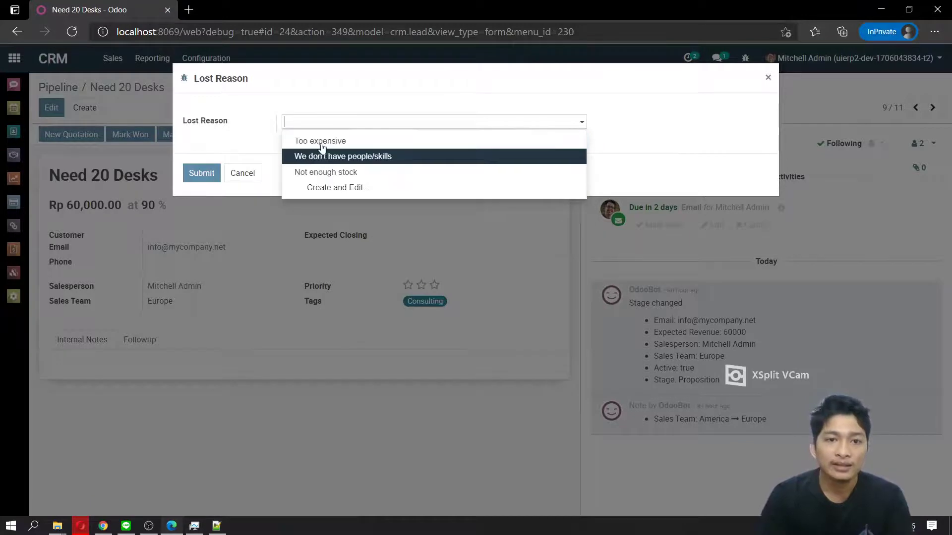
click(349, 143)
click(201, 175)
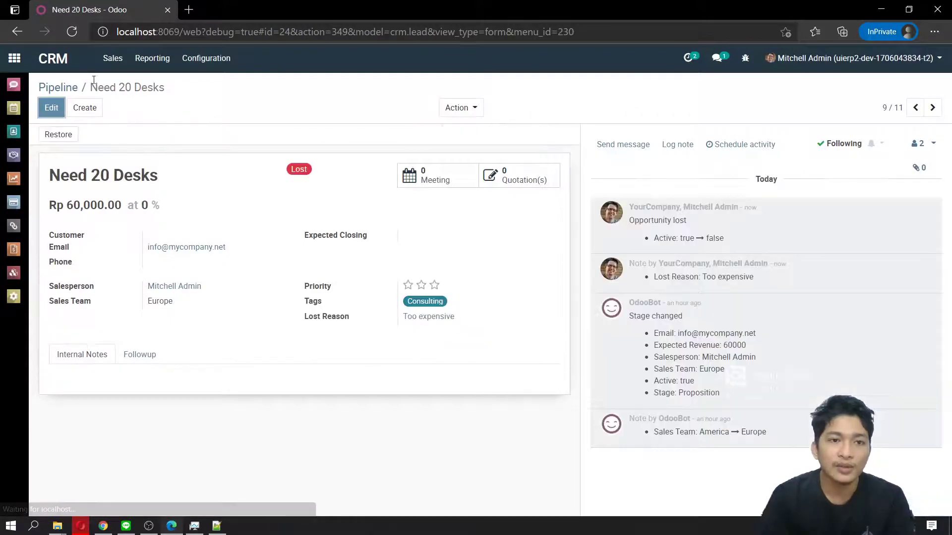
click(53, 59)
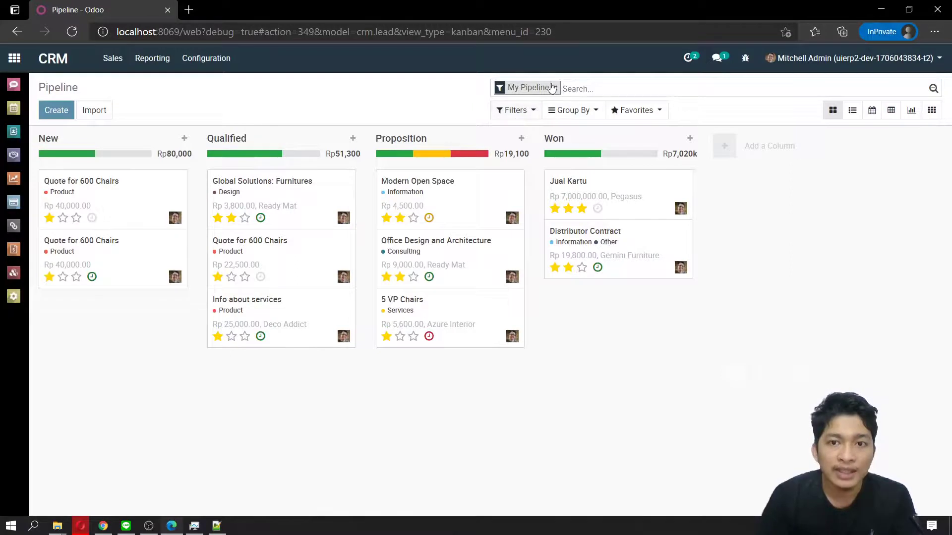
Remove the My Pipeline filter from the board and look at the Customizable Desk opportunity's record
drag(513, 88, 752, 193)
click(677, 420)
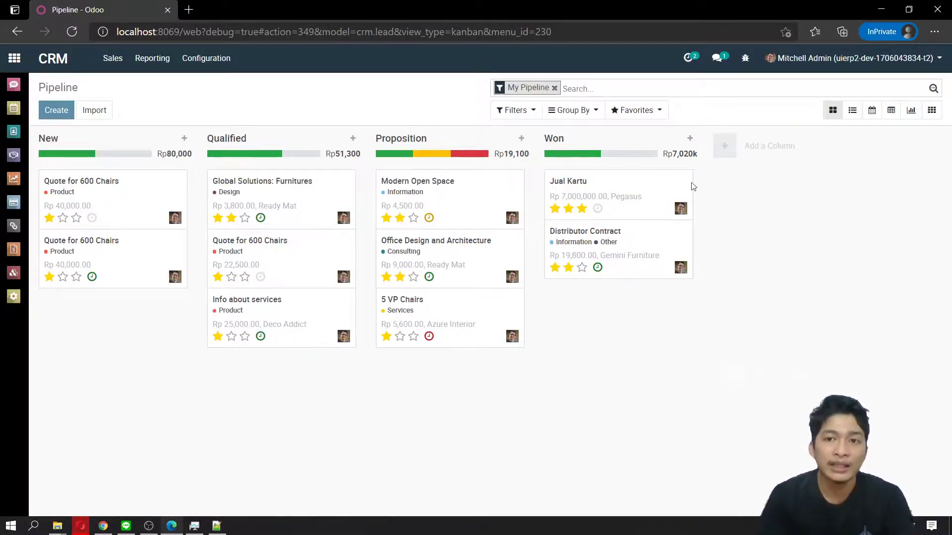
click(554, 90)
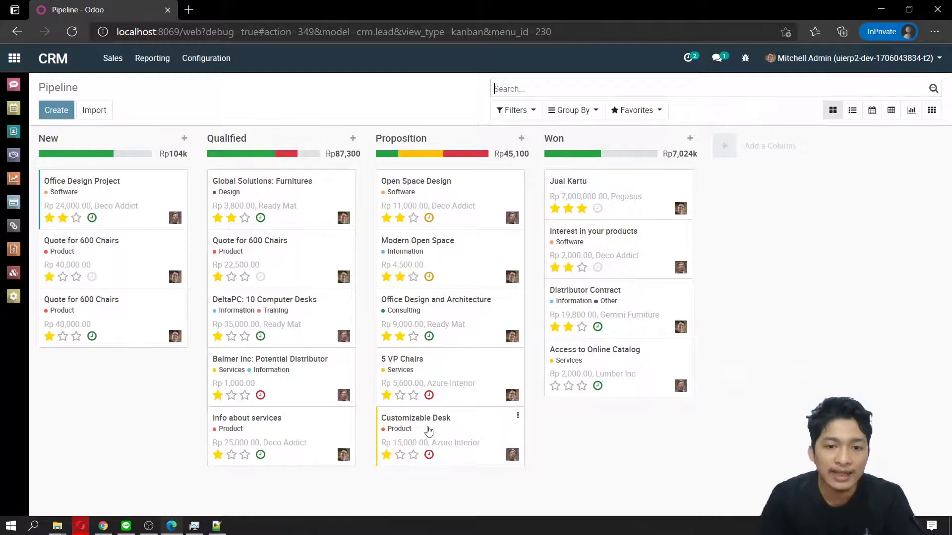
click(479, 422)
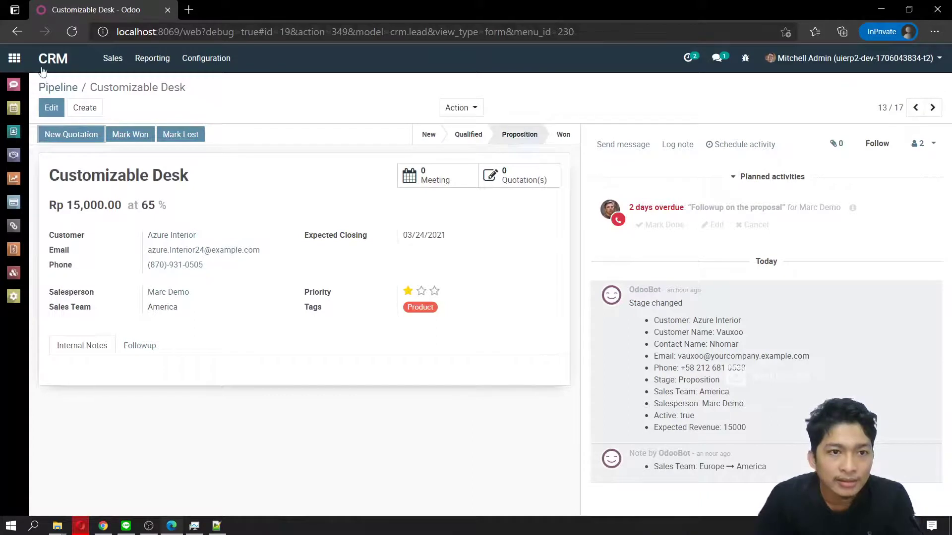
click(26, 33)
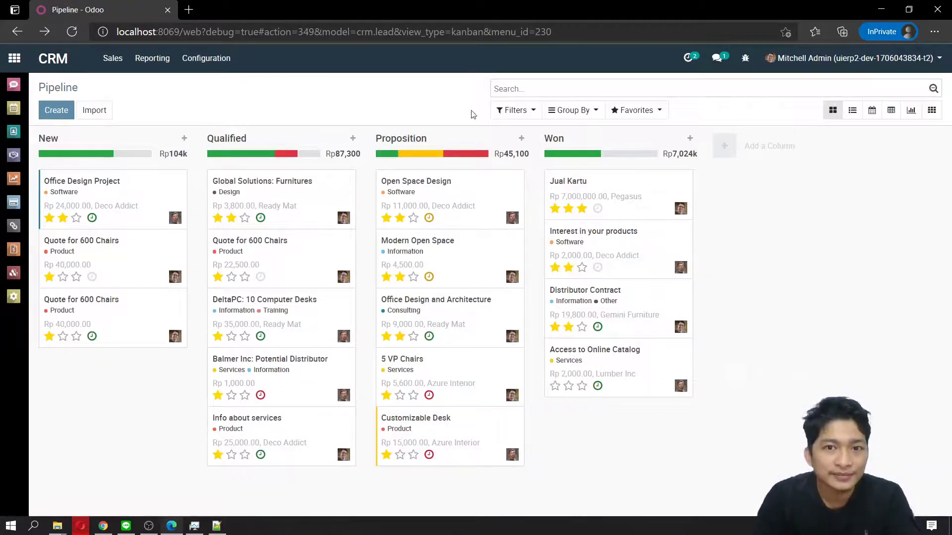
Filter the pipeline by Lost to view the lost opportunities, and clear that filter again
click(505, 112)
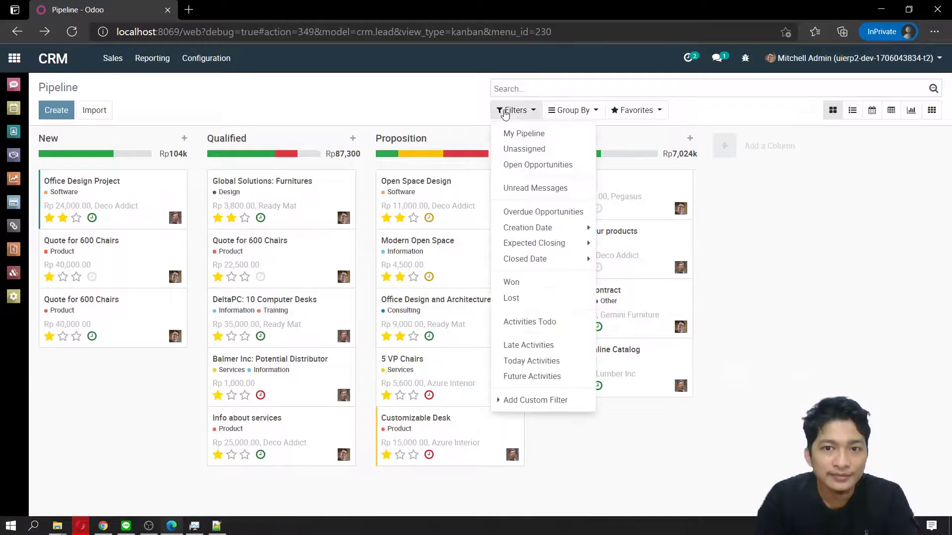
click(530, 301)
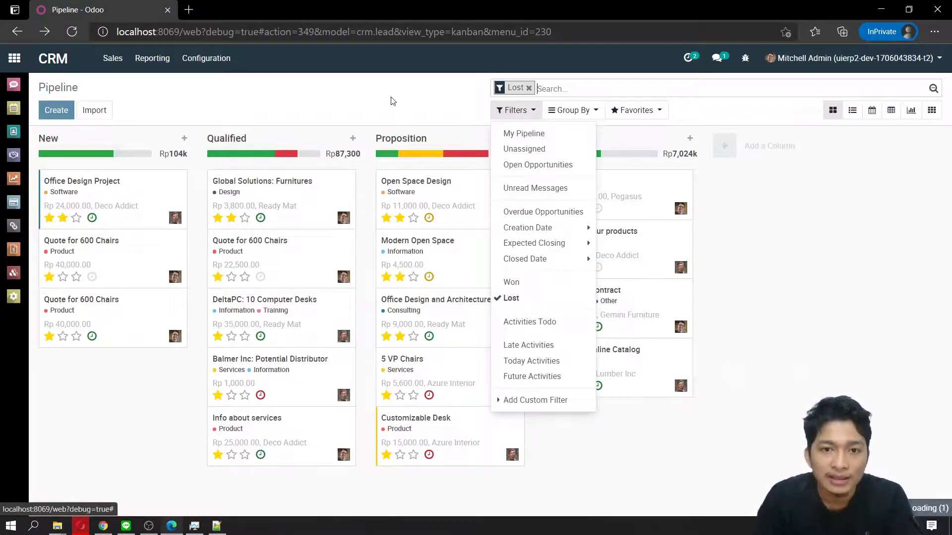
click(389, 100)
click(513, 112)
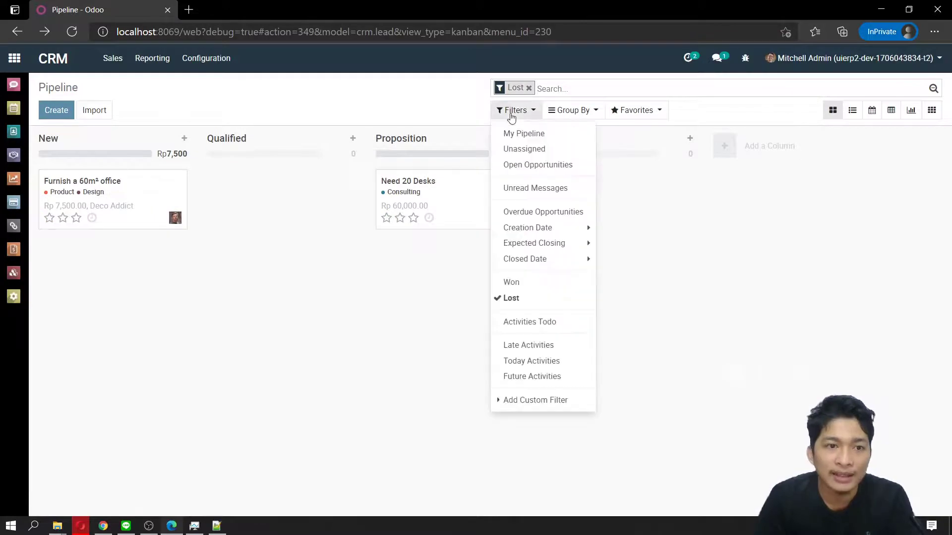
click(542, 297)
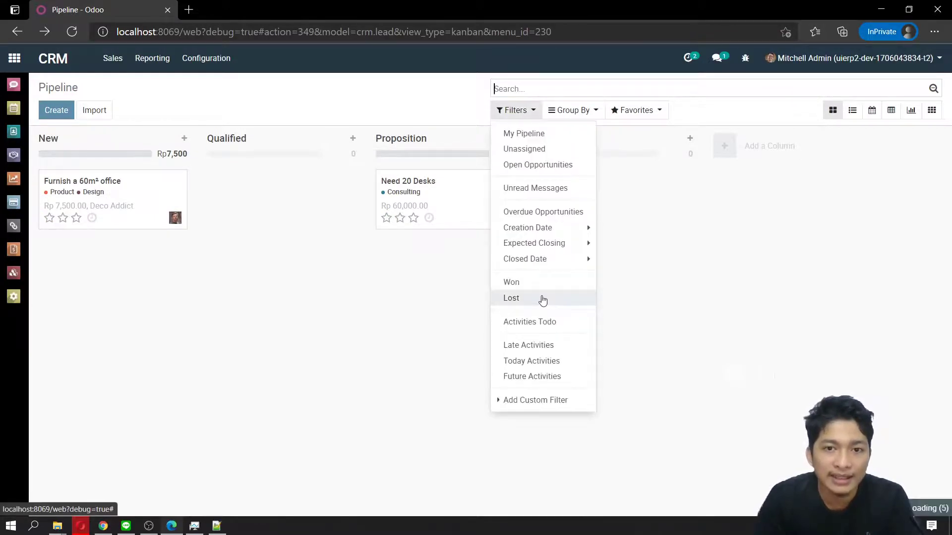
click(380, 77)
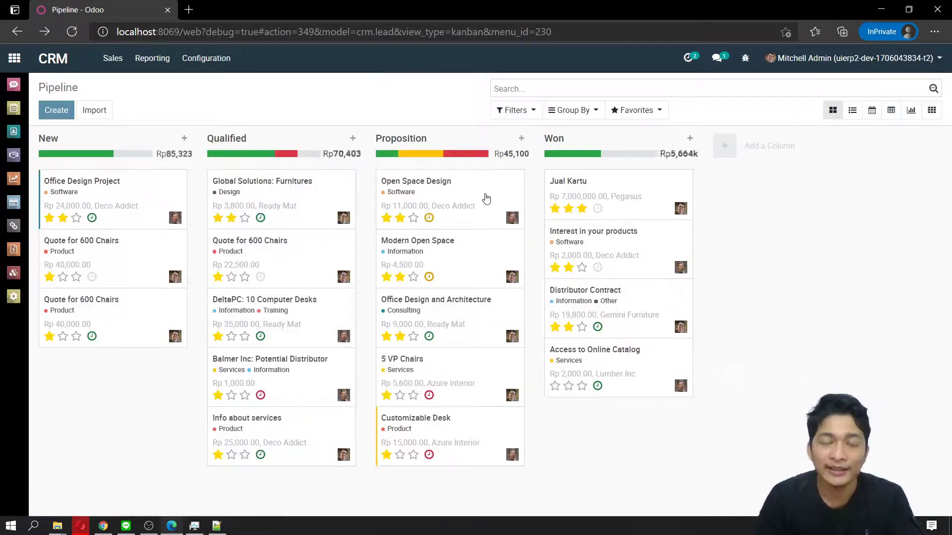
Add a new stage column named "Lost" to the pipeline board
click(517, 113)
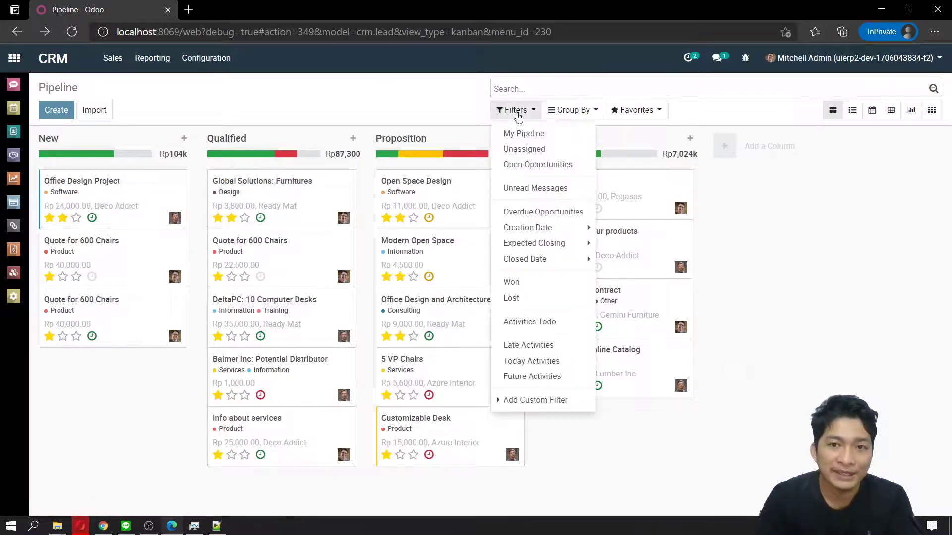
click(722, 145)
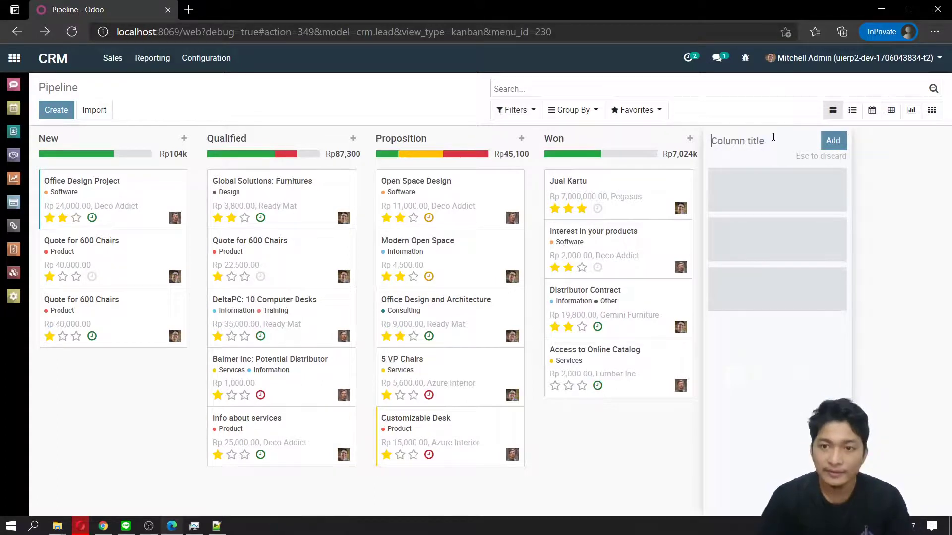
text(Lost)
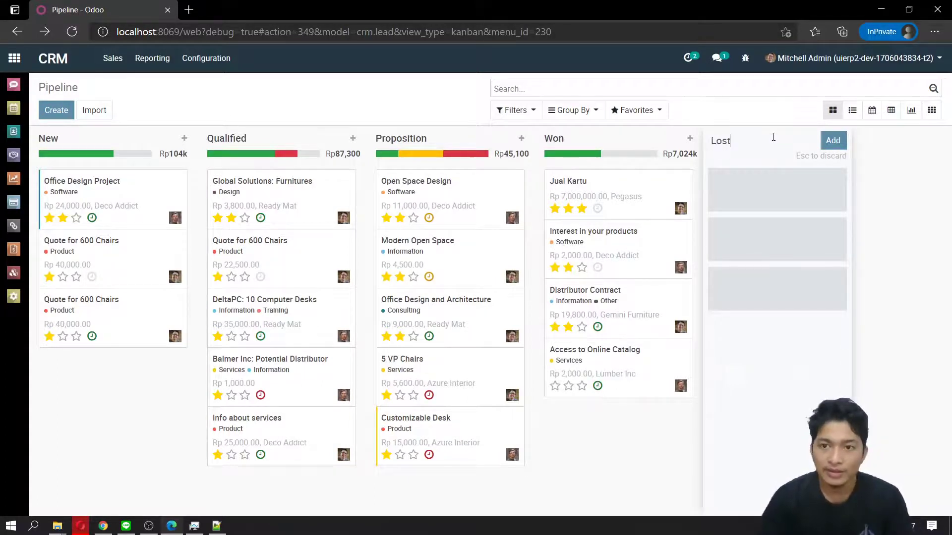
click(825, 143)
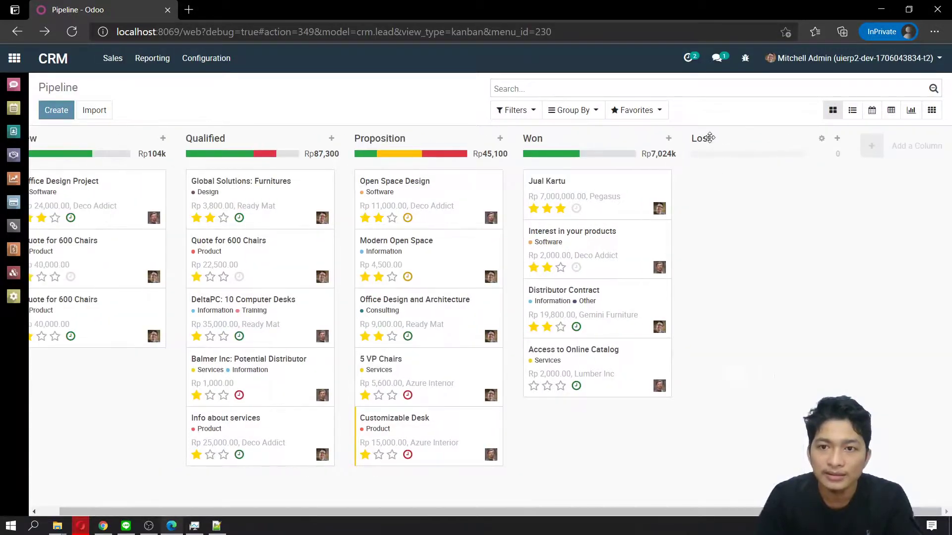
Edit the Lost stage, enter "Lost" as its requirements and save it
click(821, 138)
click(834, 177)
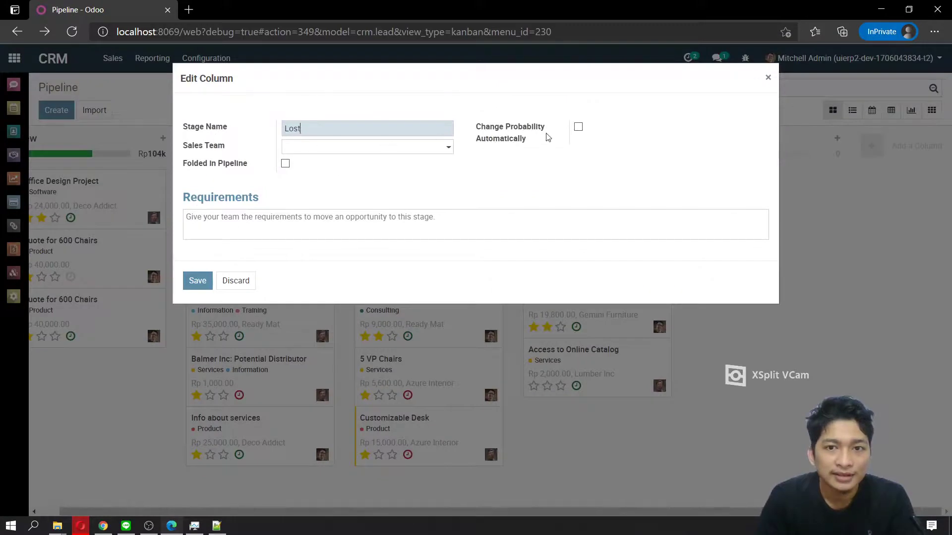
click(340, 150)
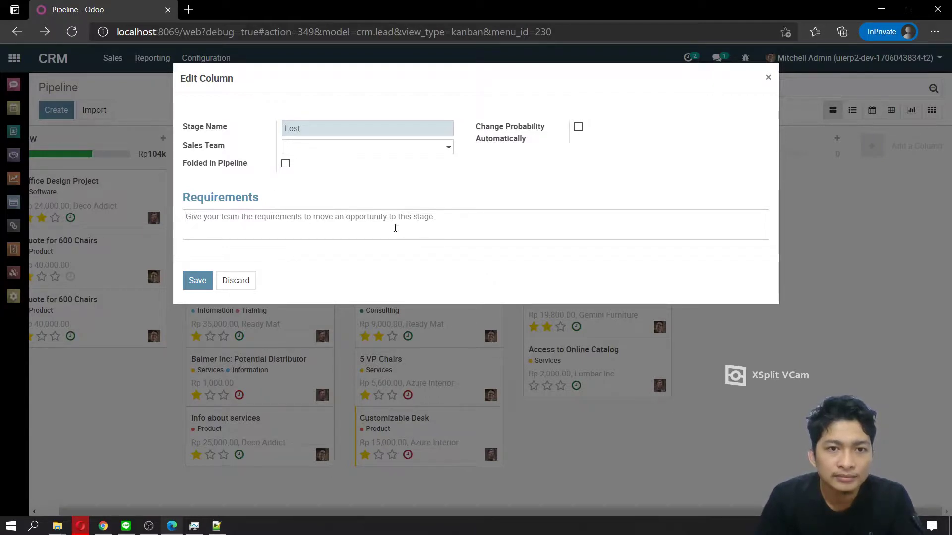
click(479, 234)
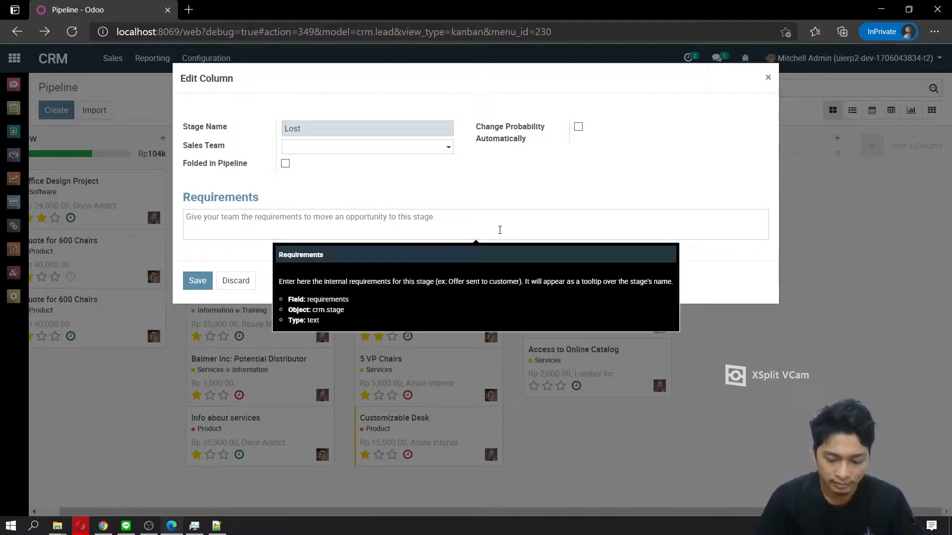
text(Lost)
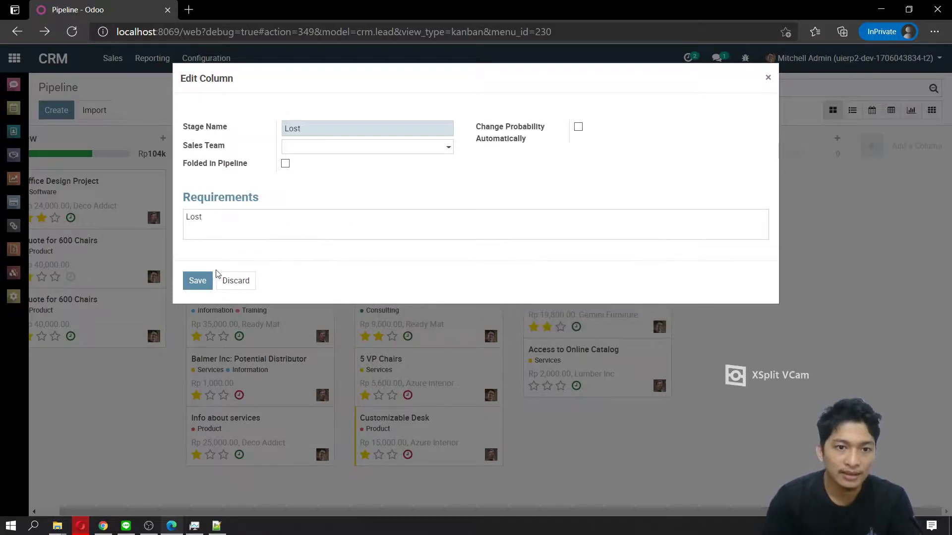
click(202, 282)
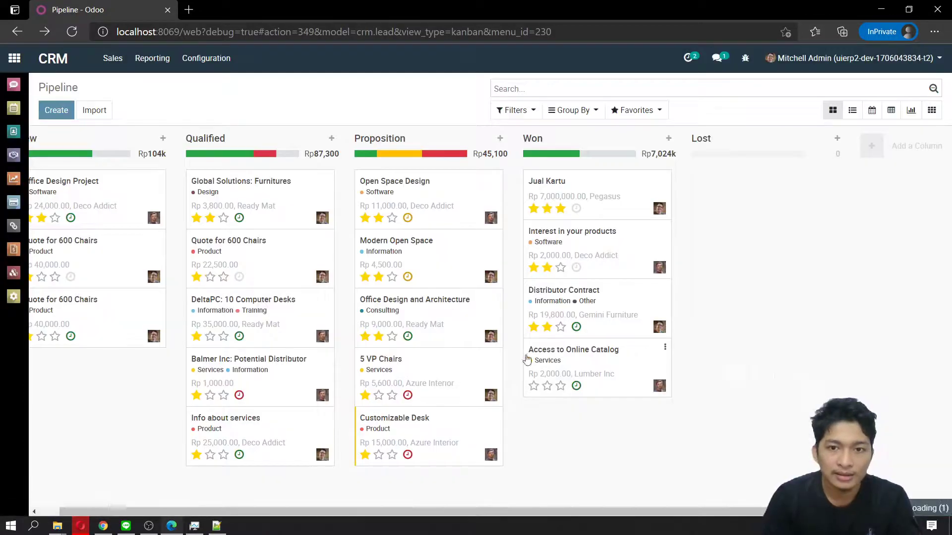
Filter the pipeline by Lost, move the Need 20 Desks opportunity from Proposition to the Lost stage, and clear the filter
click(518, 114)
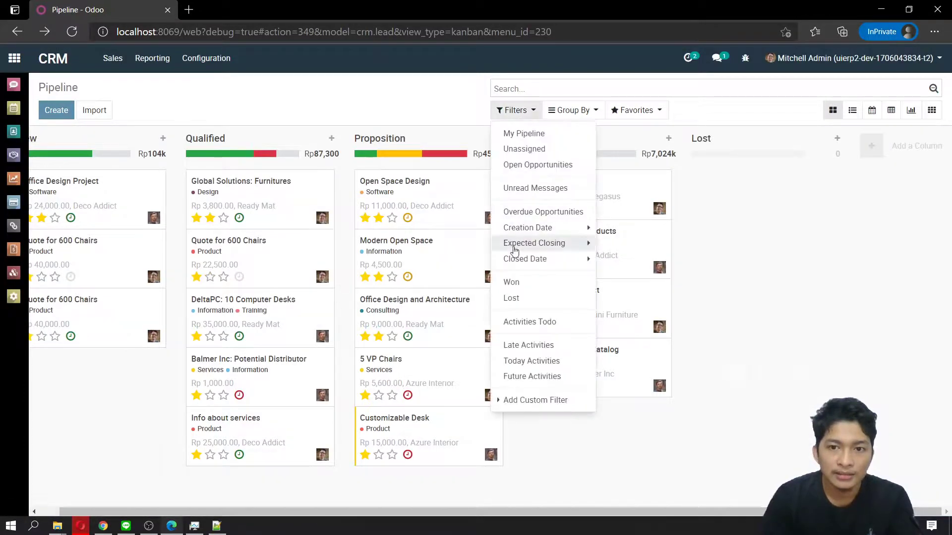
click(512, 298)
click(551, 463)
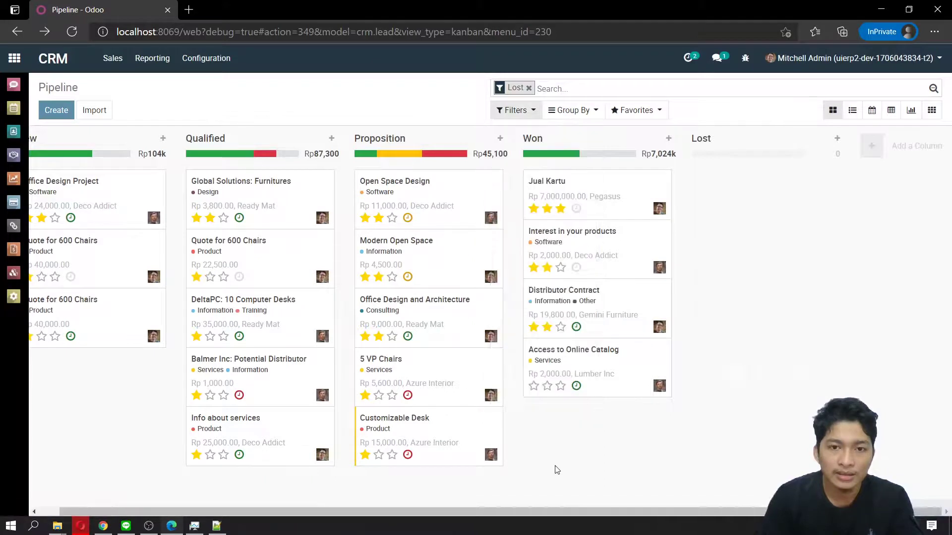
drag(428, 202, 721, 209)
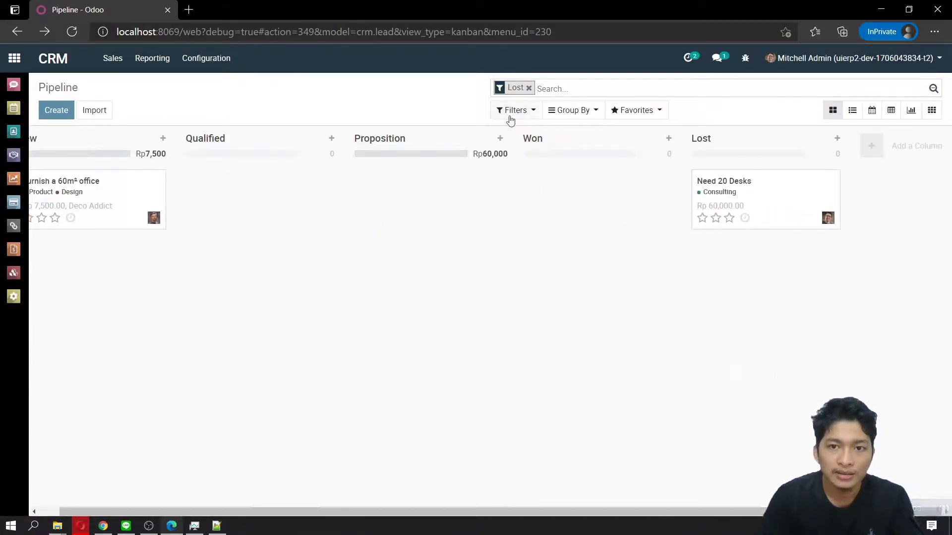
click(528, 87)
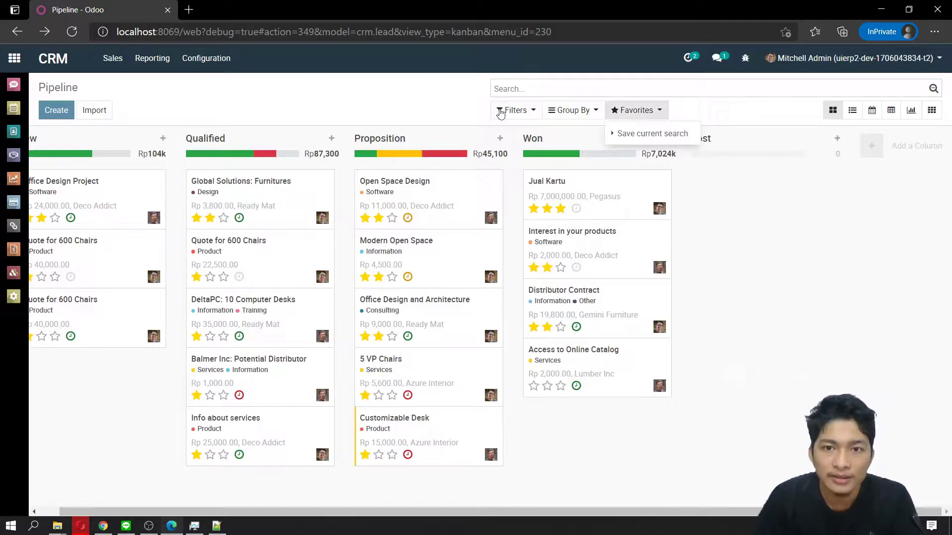
Filter the pipeline by Lost again and move the Need 20 Desks opportunity back to Proposition
click(511, 110)
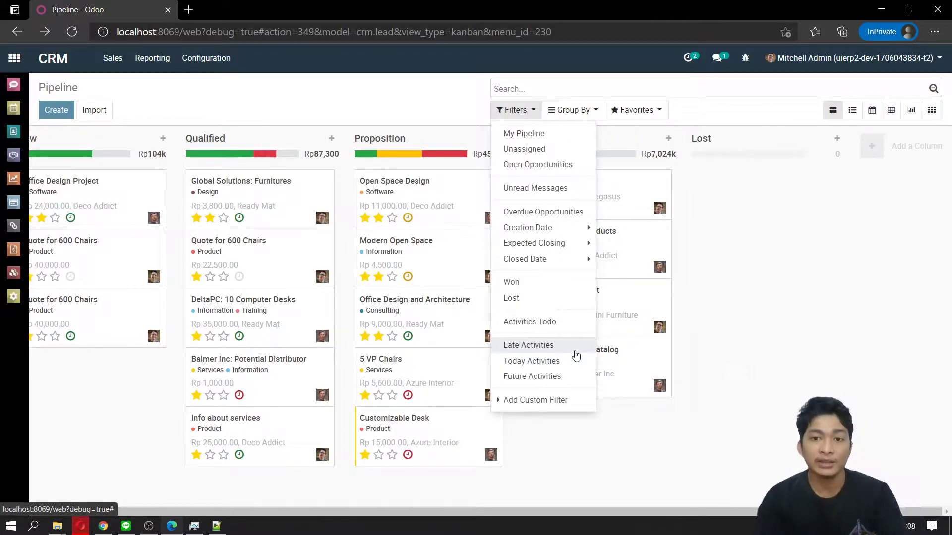
click(729, 197)
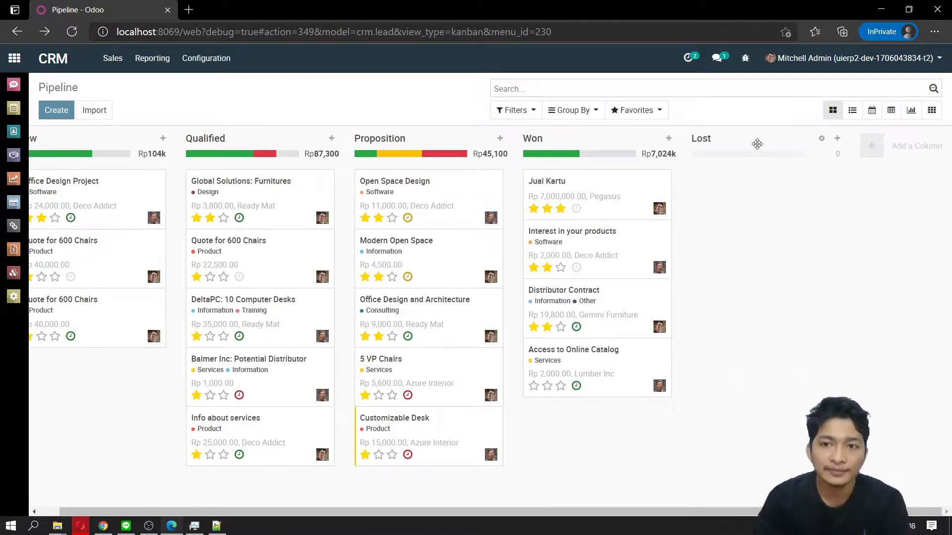
click(515, 110)
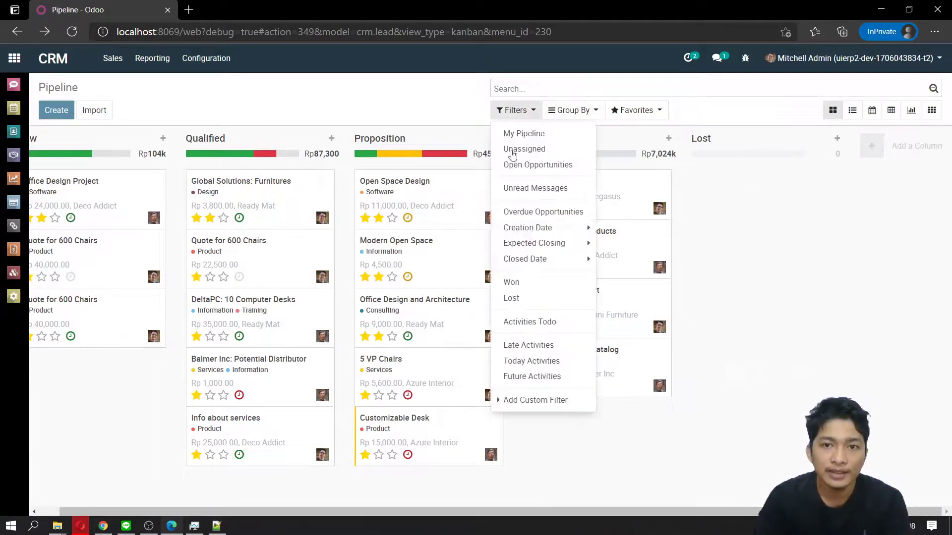
click(536, 300)
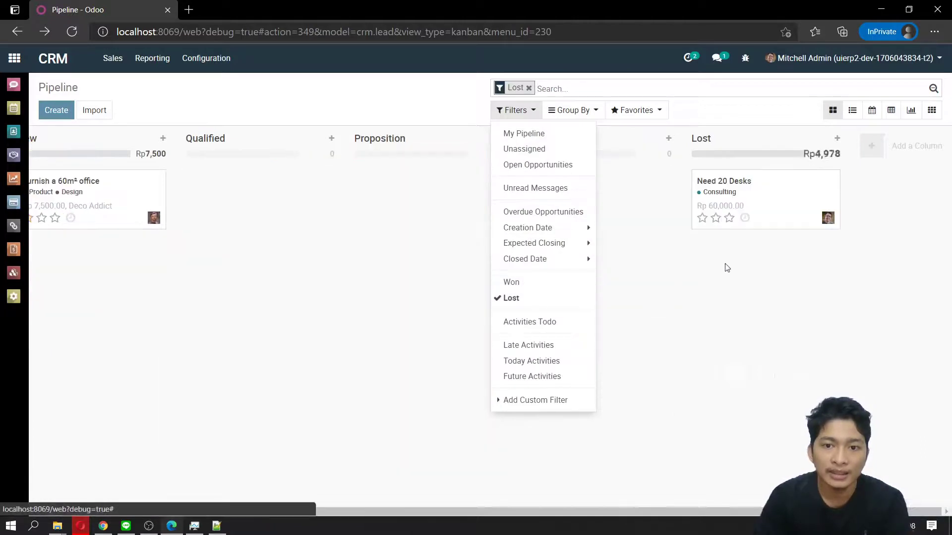
drag(758, 191, 414, 220)
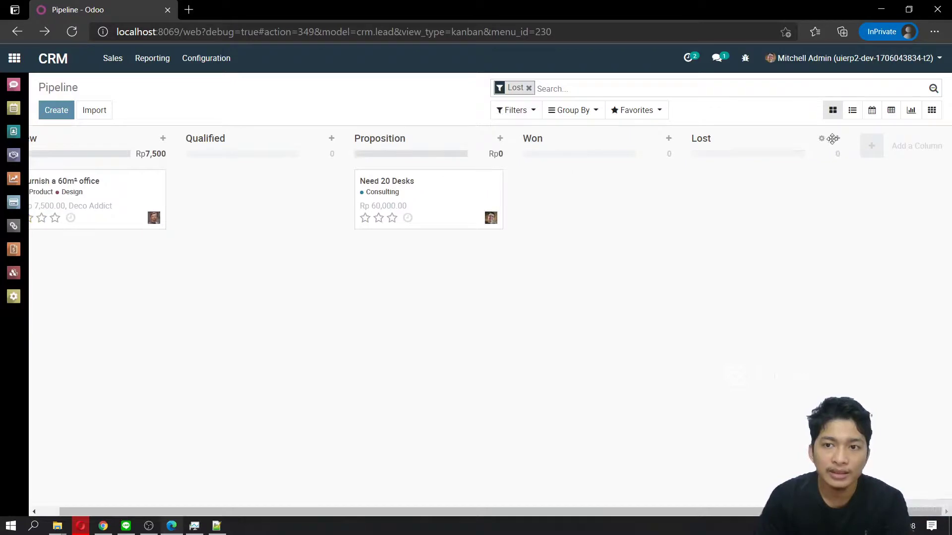
Delete the Lost stage column from the board and remove the Lost filter
click(823, 139)
click(858, 202)
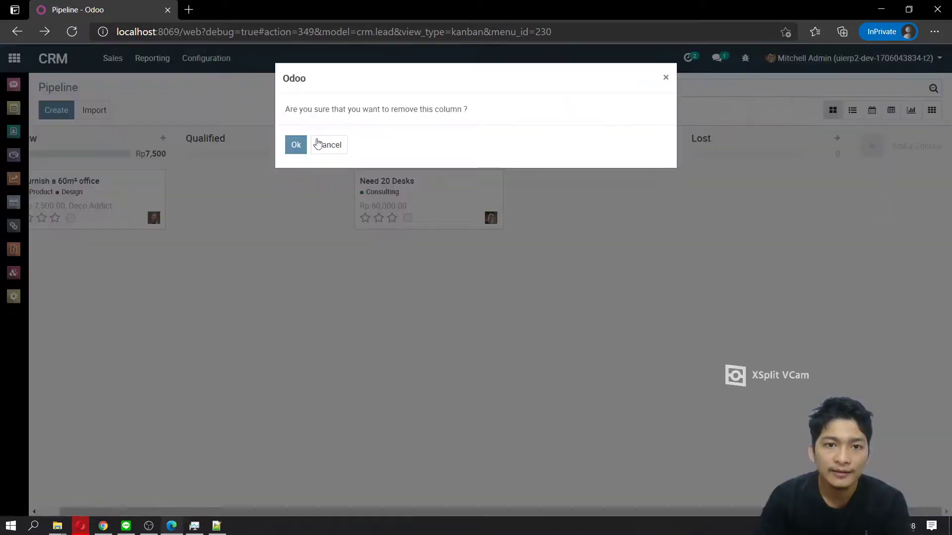
click(297, 145)
click(529, 88)
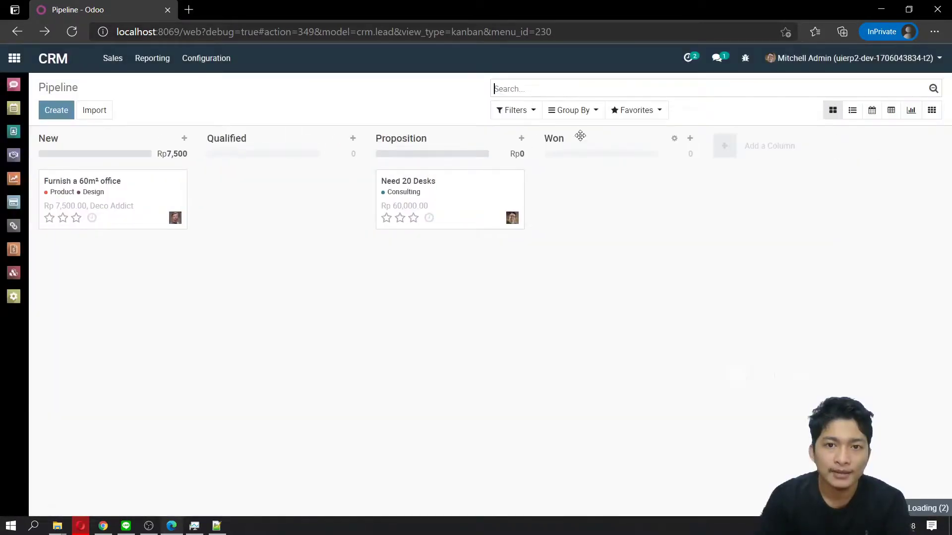
Filter the pipeline by Won to view the won opportunities, and clear that filter again
click(524, 111)
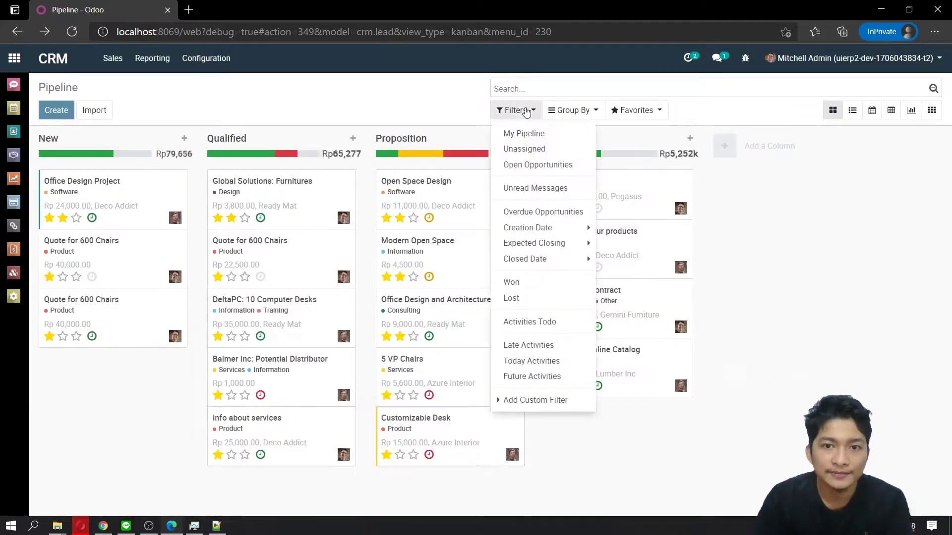
click(526, 111)
click(525, 110)
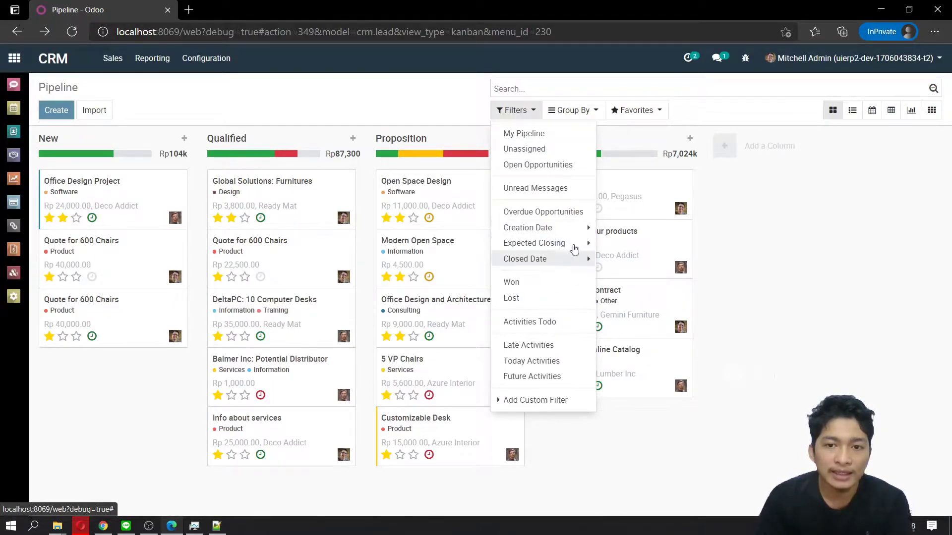
click(569, 287)
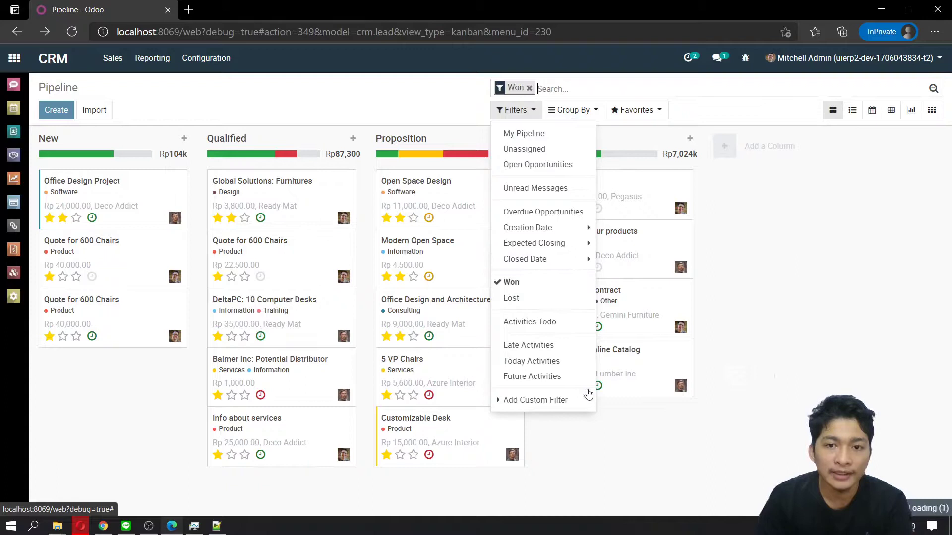
click(793, 323)
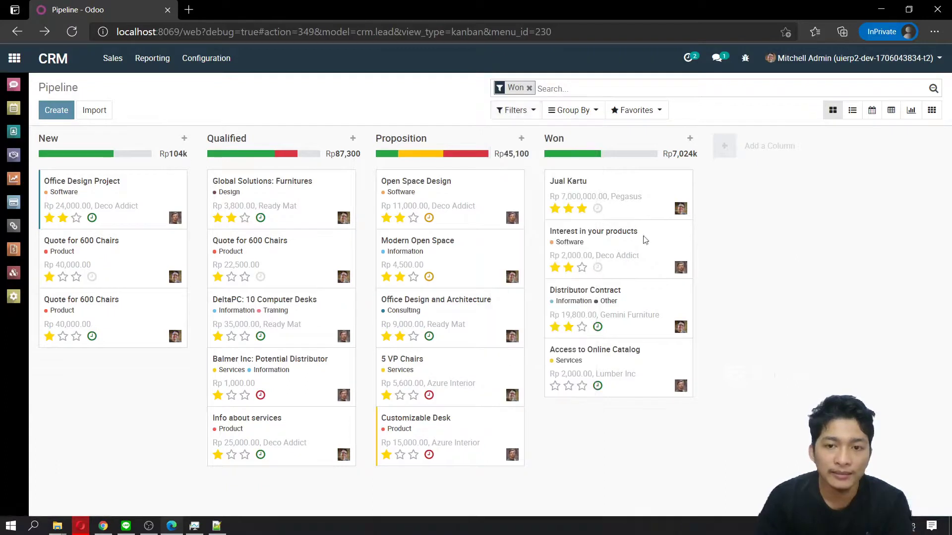
click(529, 88)
Apply the My Pipeline filter to view only the current salesperson's opportunities, and clear it again
click(531, 108)
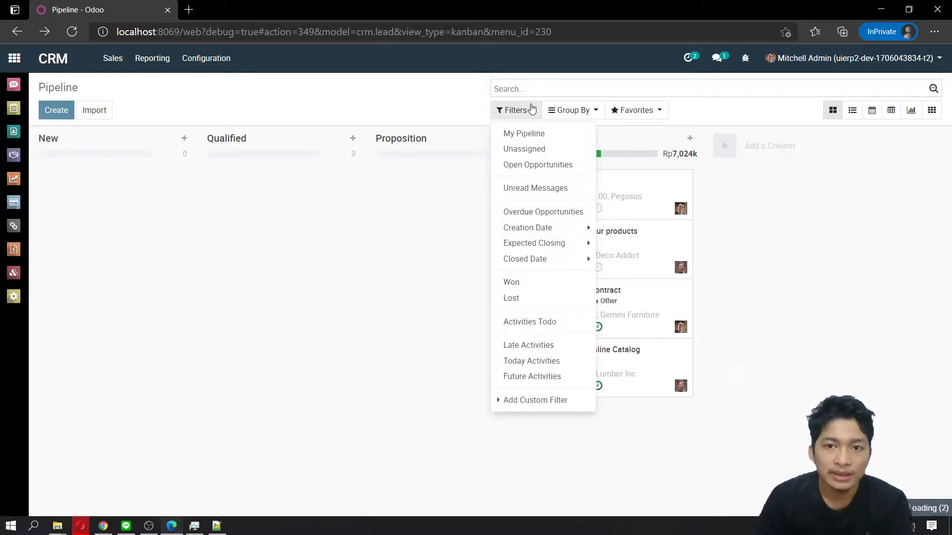
click(542, 135)
click(773, 226)
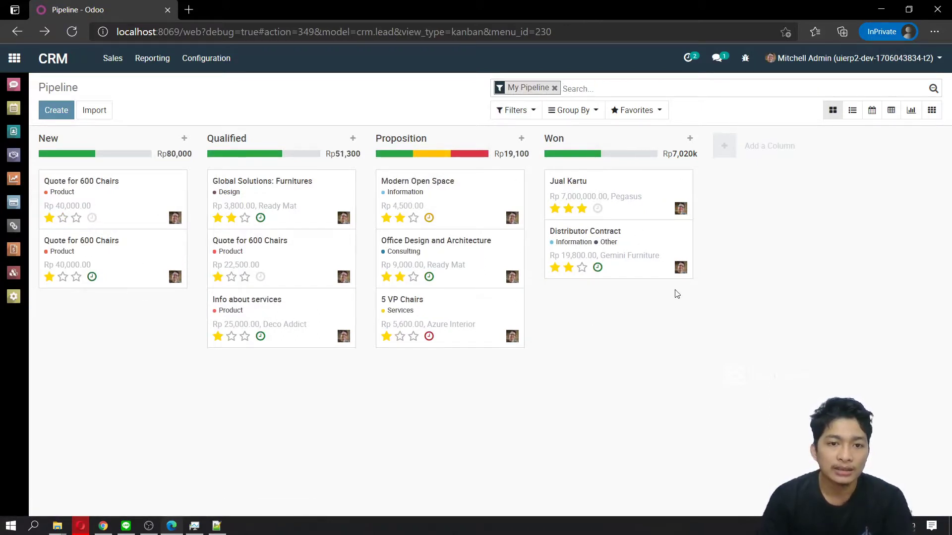
click(555, 89)
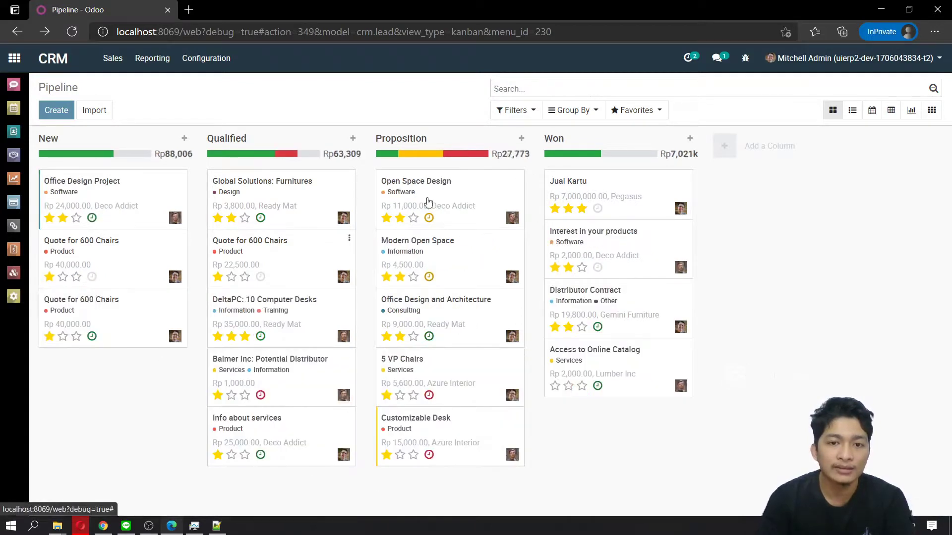
Restrict the board to My Pipeline, look at the Jual Kartu opportunity's record and return to the pipeline
click(509, 111)
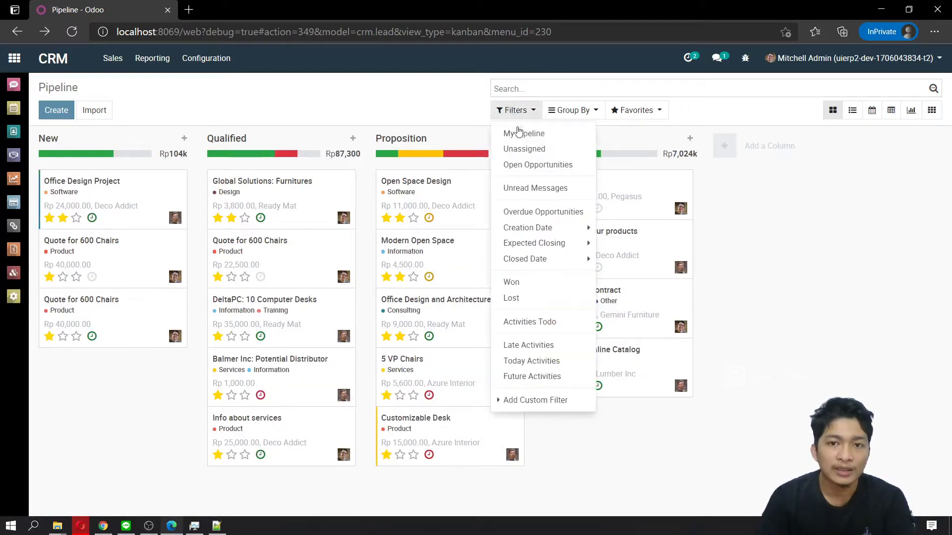
click(518, 138)
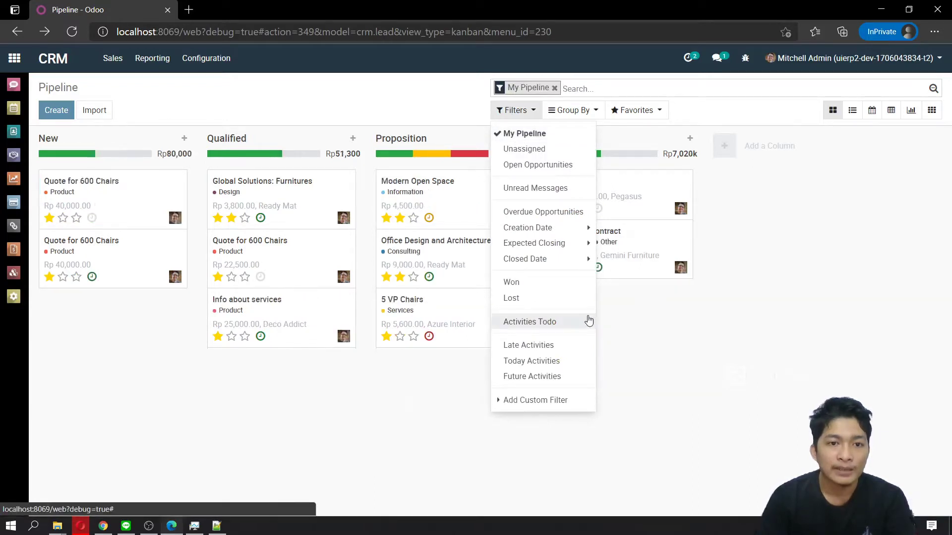
click(361, 255)
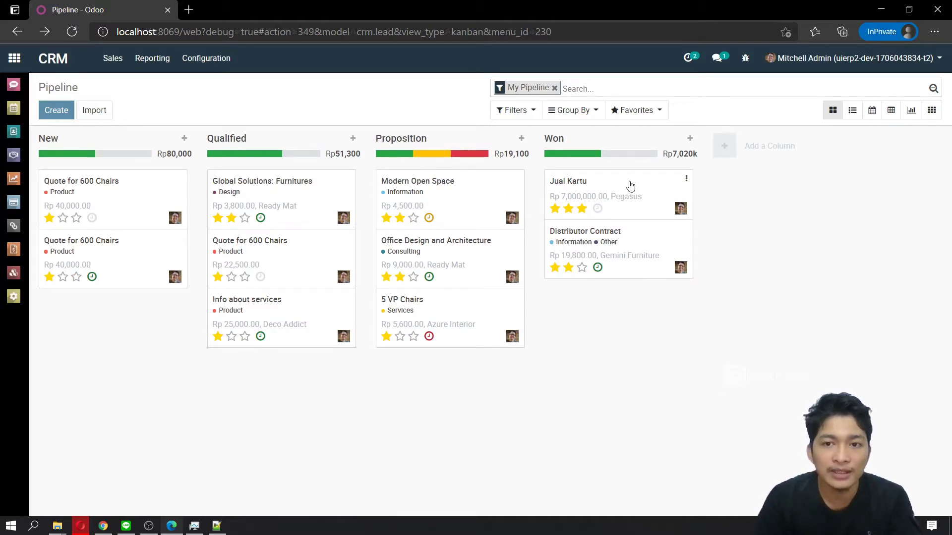
click(615, 181)
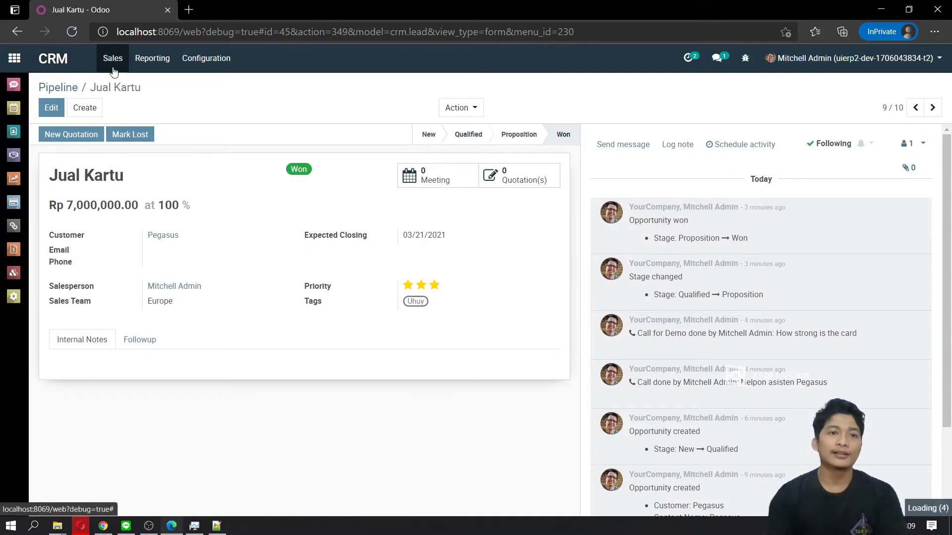
click(67, 65)
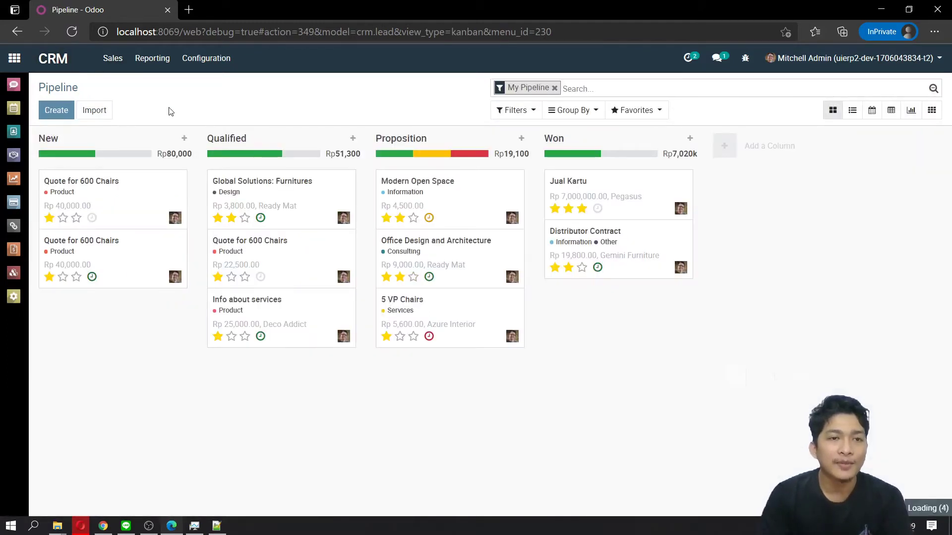